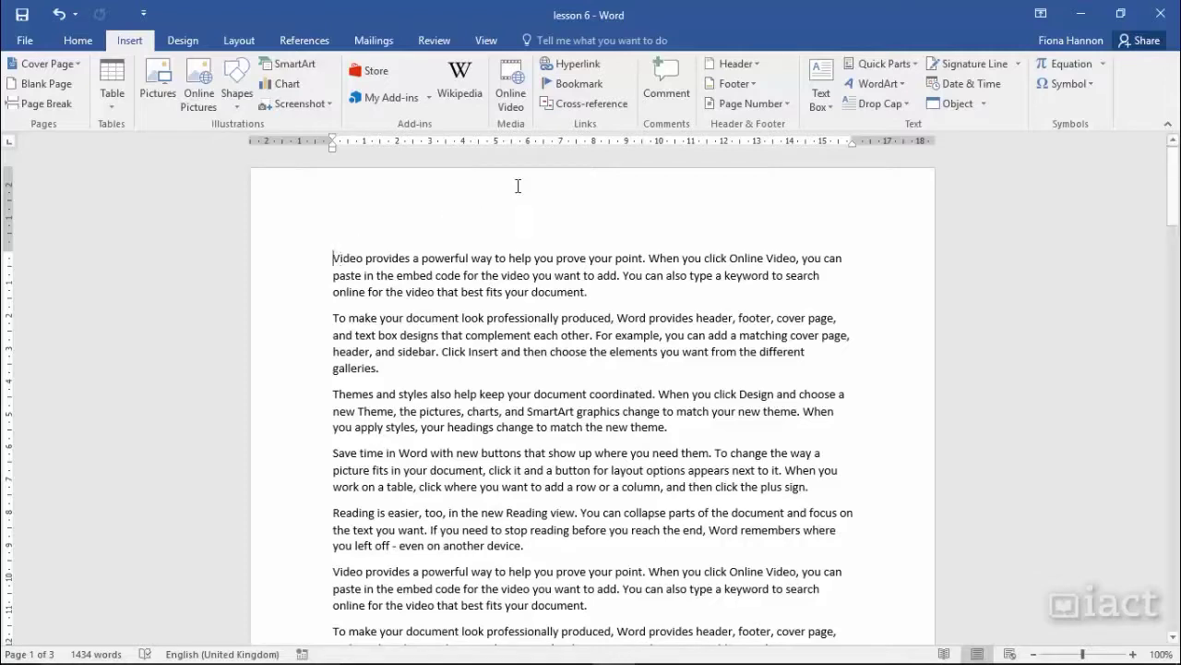
Step: Open the document header for editing and enter the text "Word Exercise"
scroll(574, 369, "down", 10)
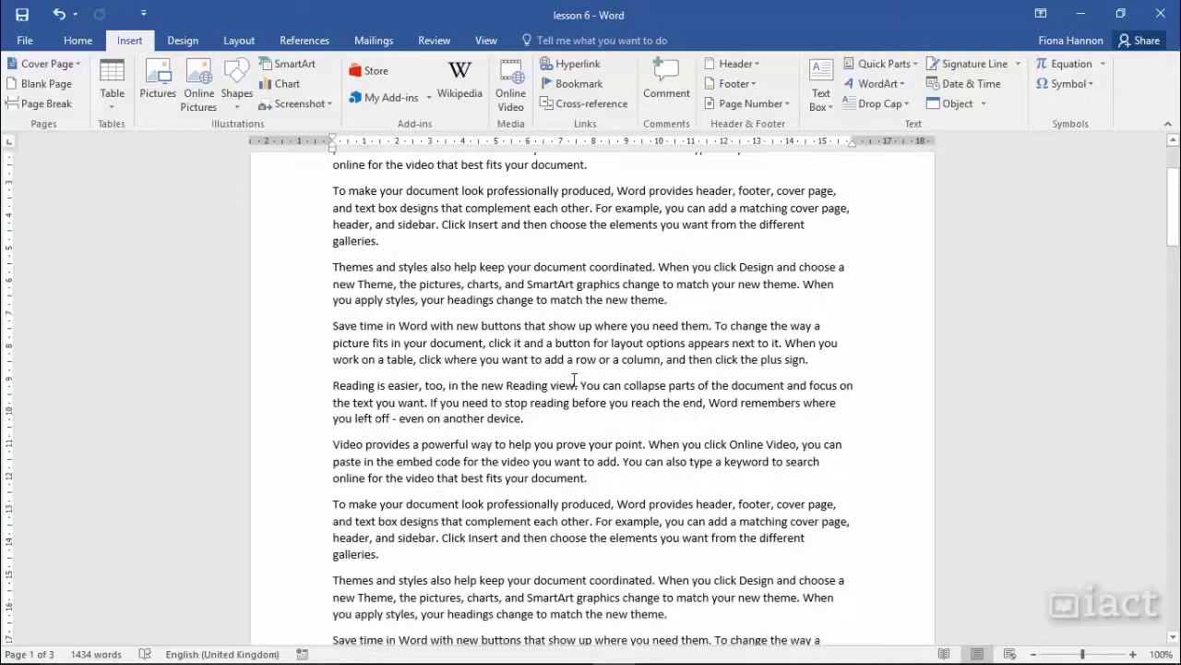
scroll(574, 380, "down", 3)
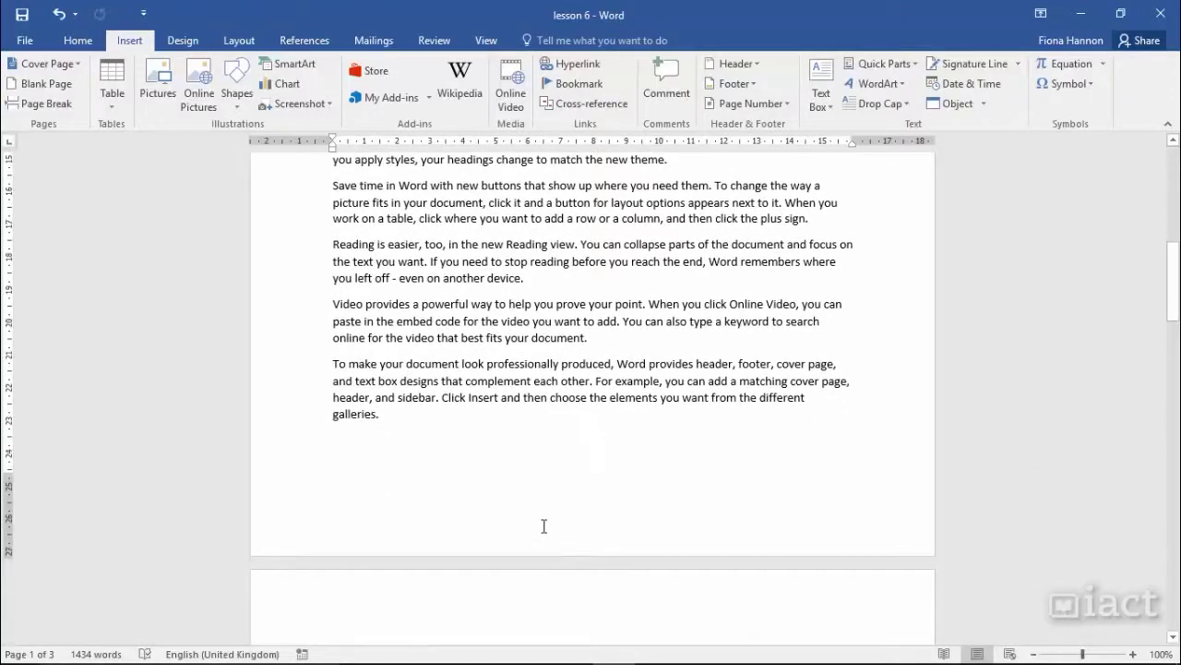
scroll(543, 526, "up", 15)
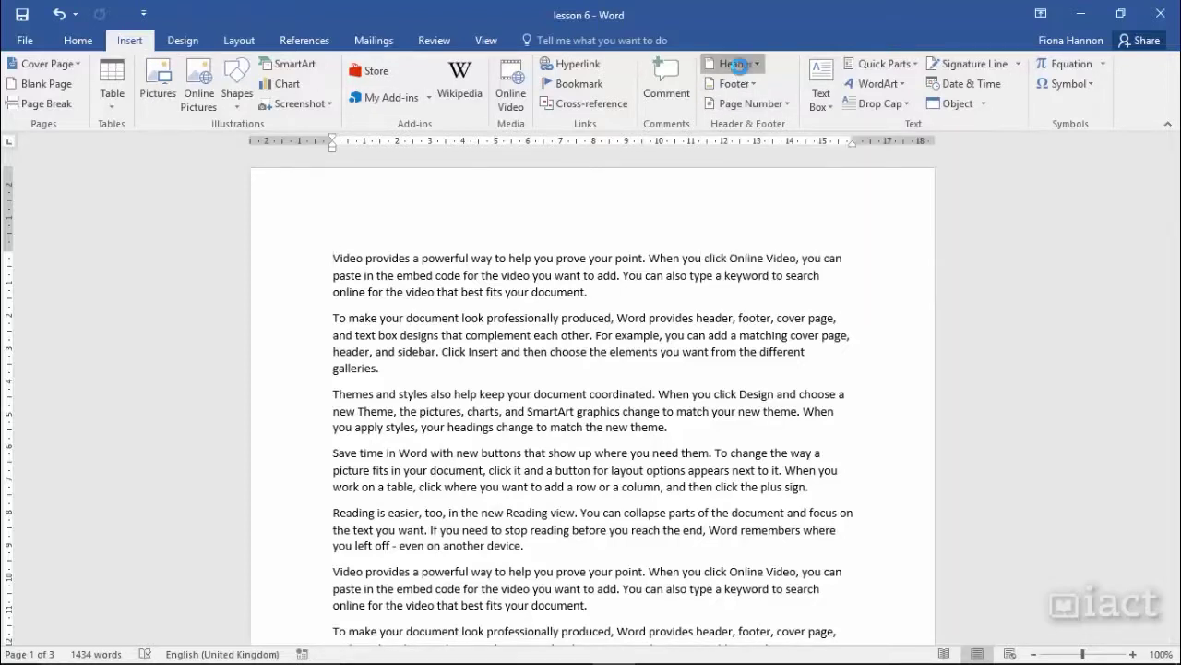
left_click(740, 63)
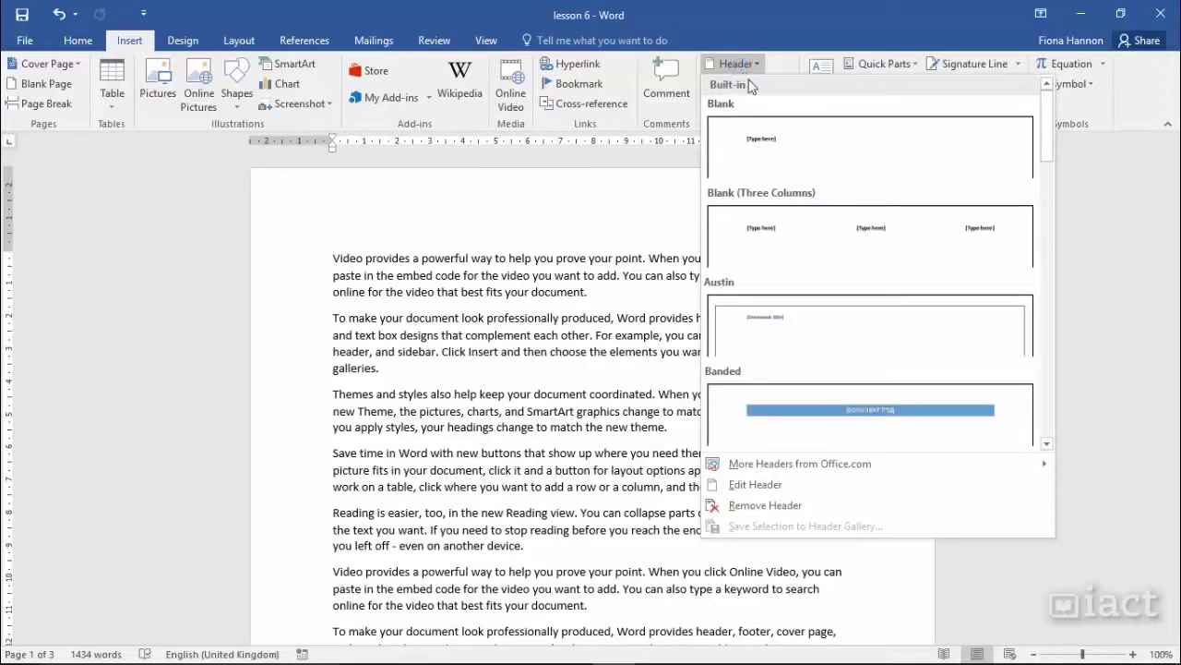
scroll(1048, 146, "down", 1)
left_click_drag(1048, 141, 1055, 103)
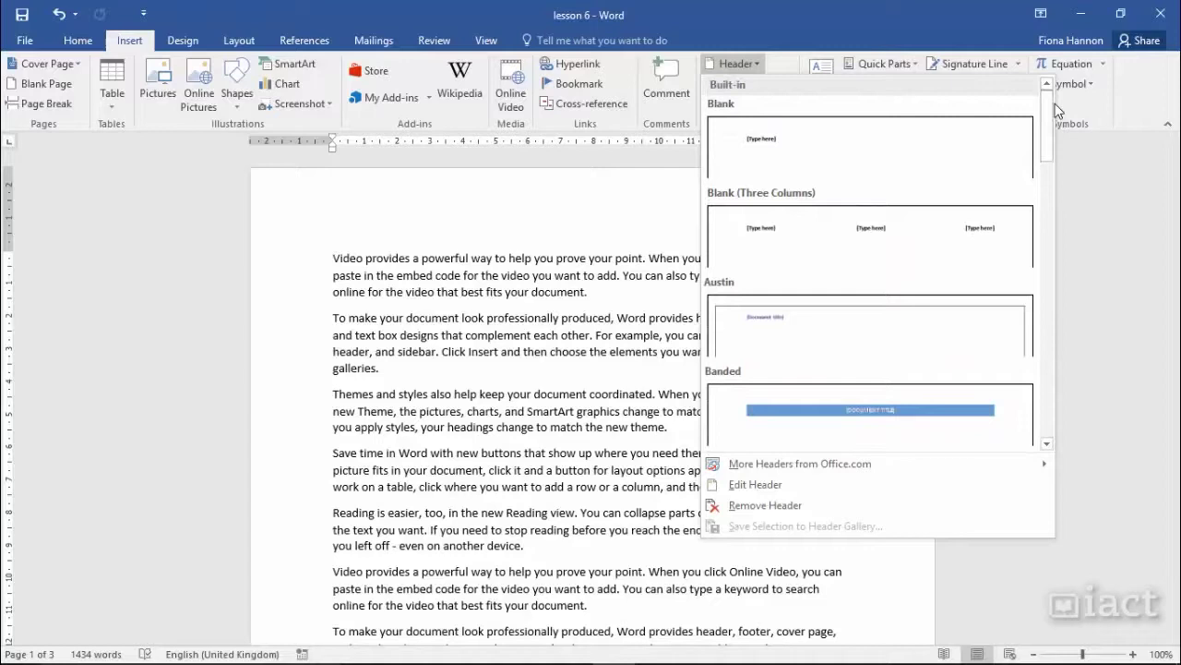
left_click(743, 486)
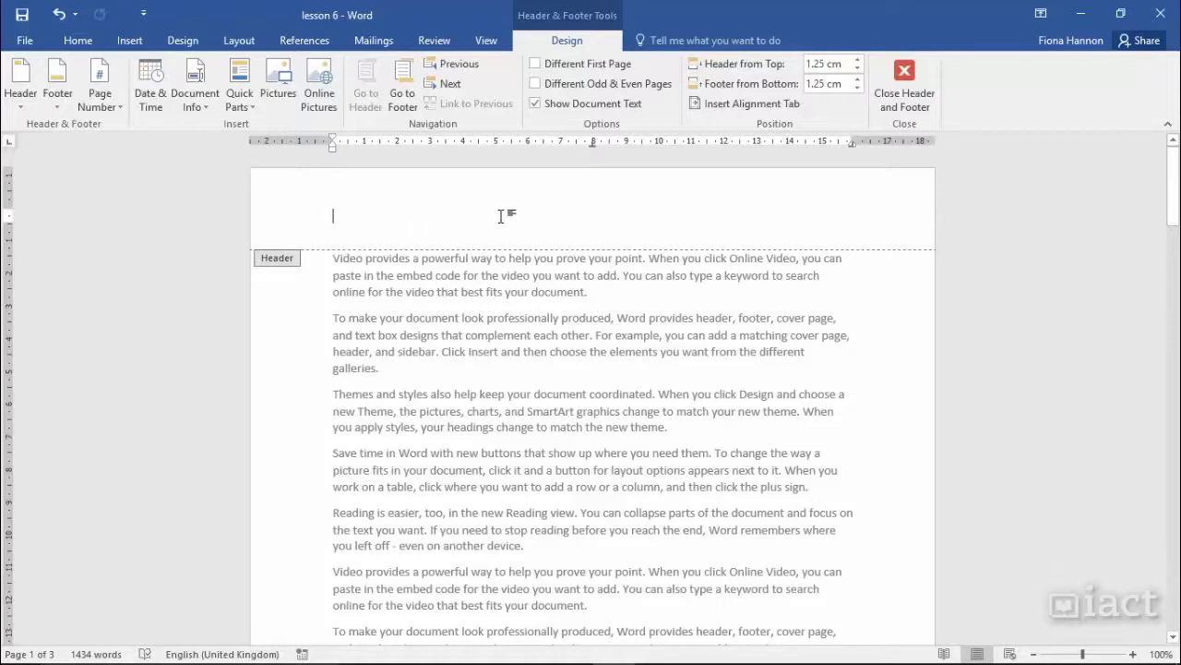
type("Word Ex")
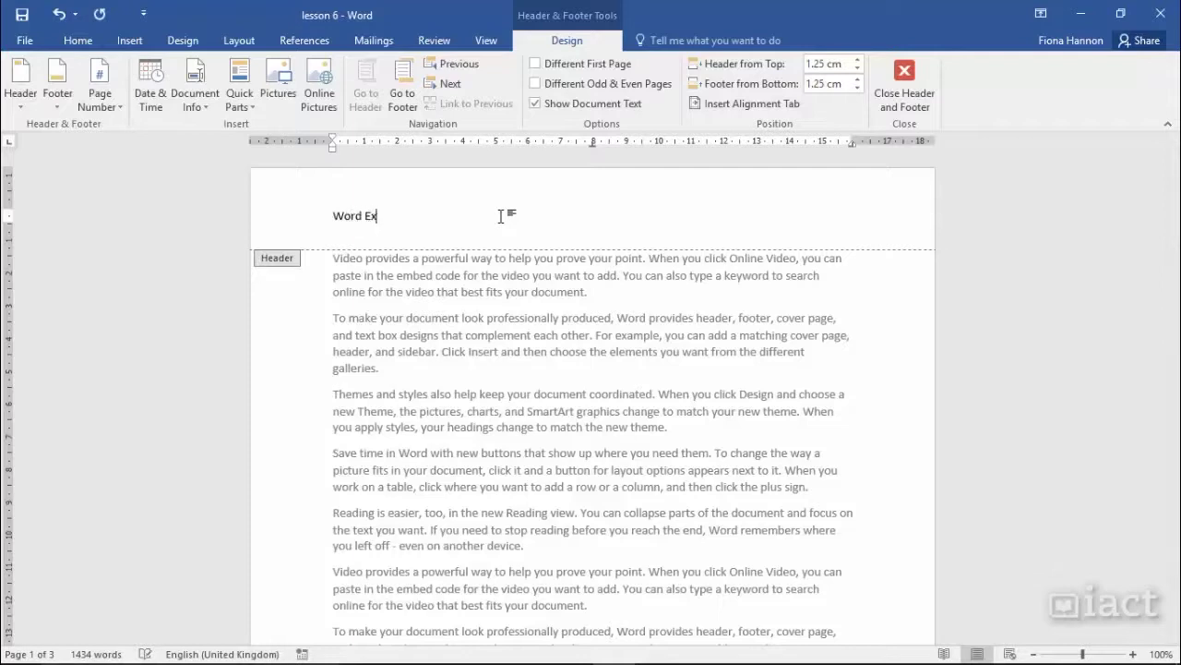
type("ercise")
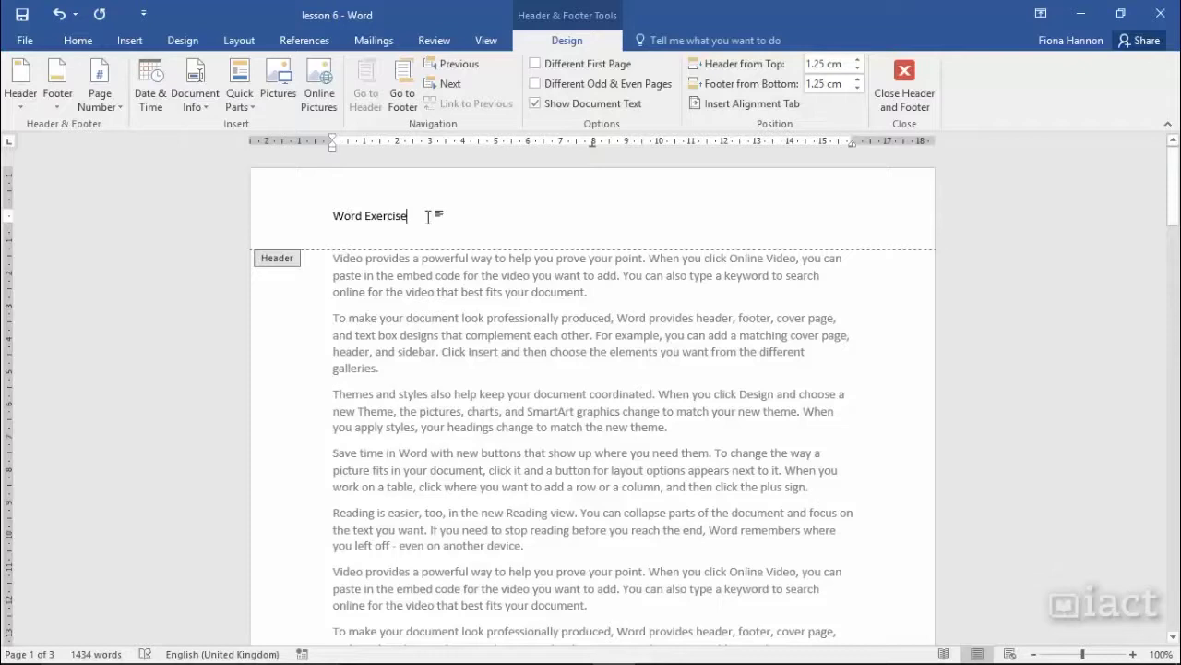
Step: Centre the header text "Word Exercise" and return to editing the document body
left_click_drag(388, 223, 343, 224)
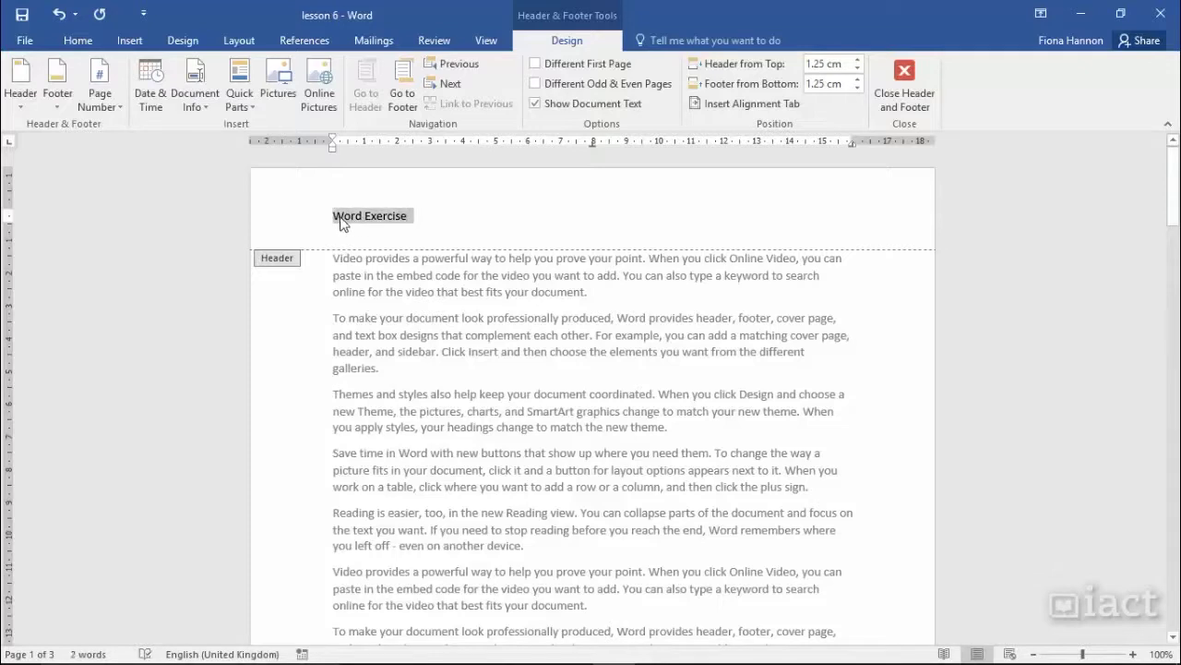
left_click(94, 41)
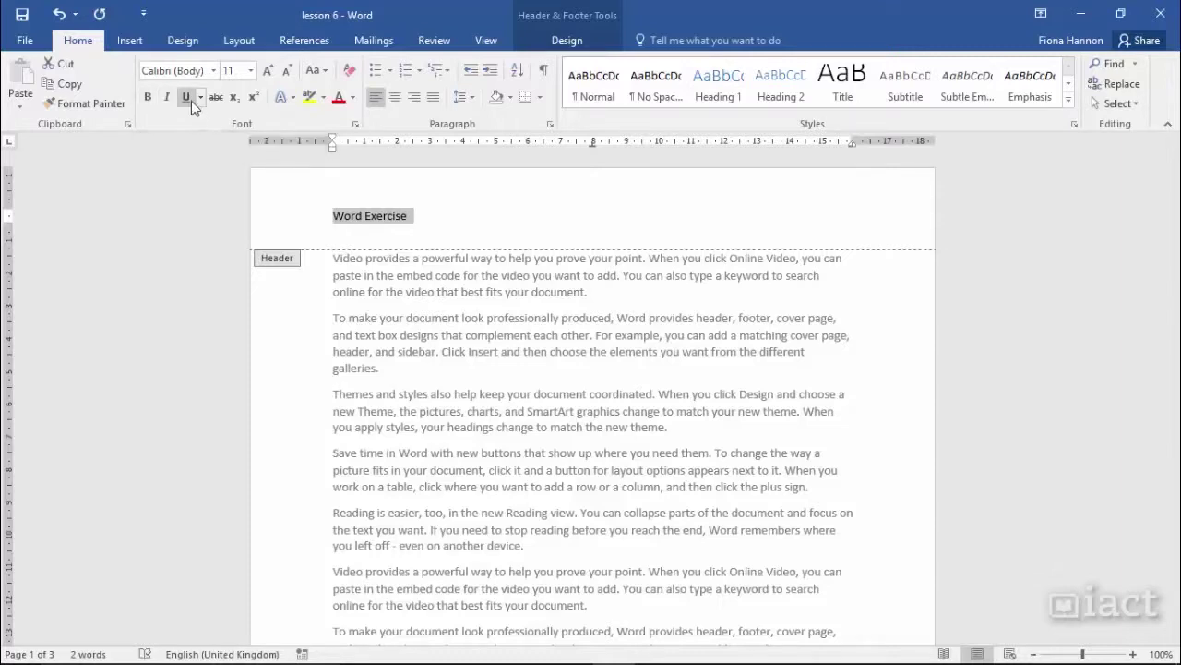
left_click(394, 101)
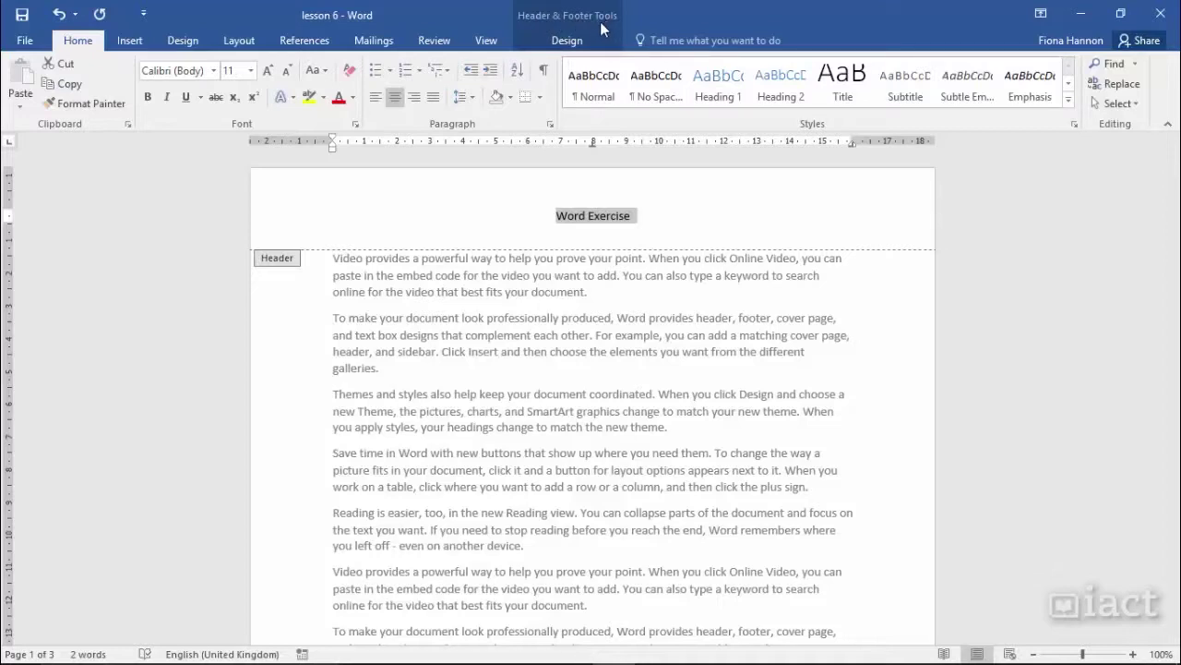
left_click(567, 46)
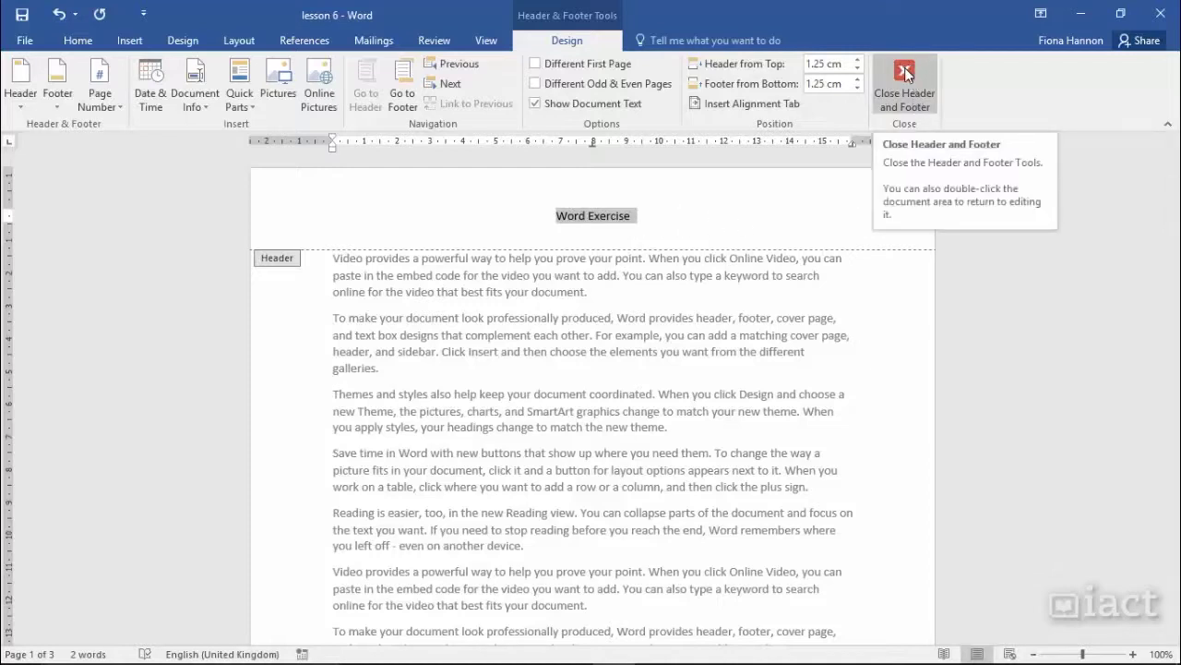
double_click(595, 418)
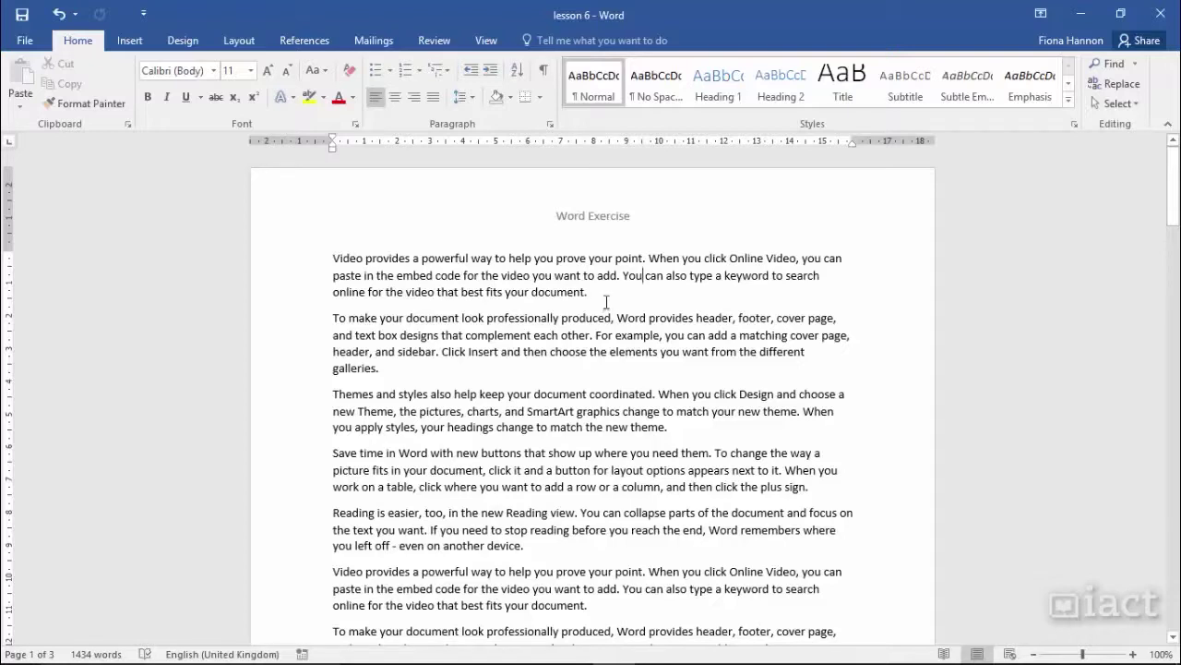
double_click(597, 224)
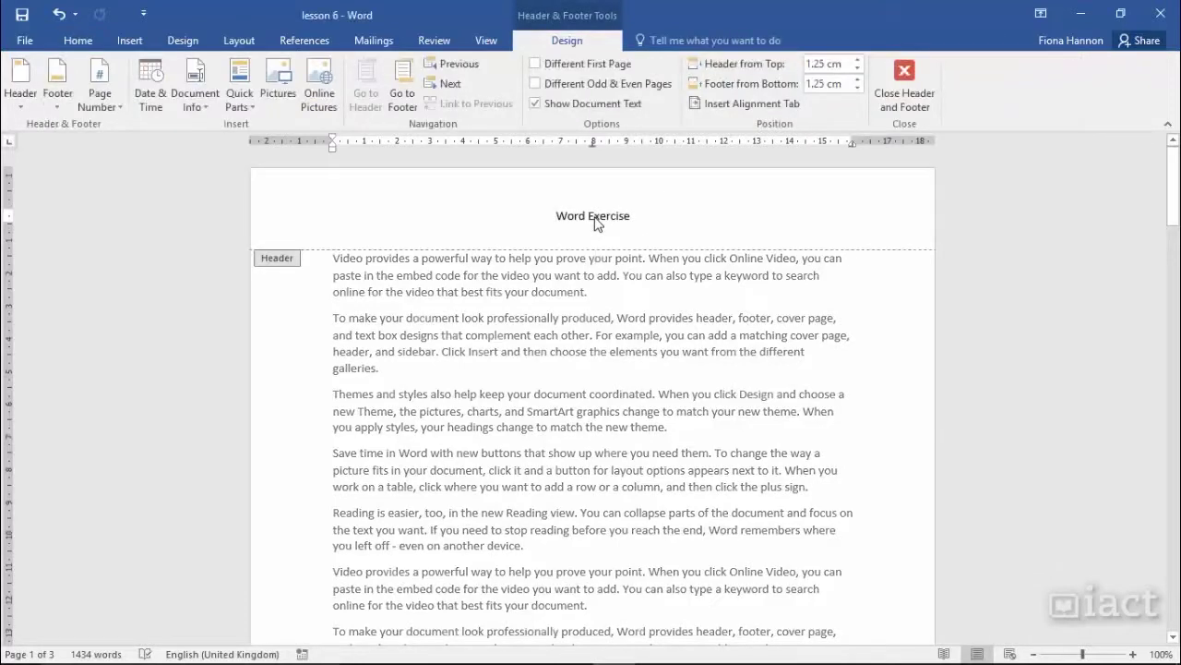
double_click(581, 360)
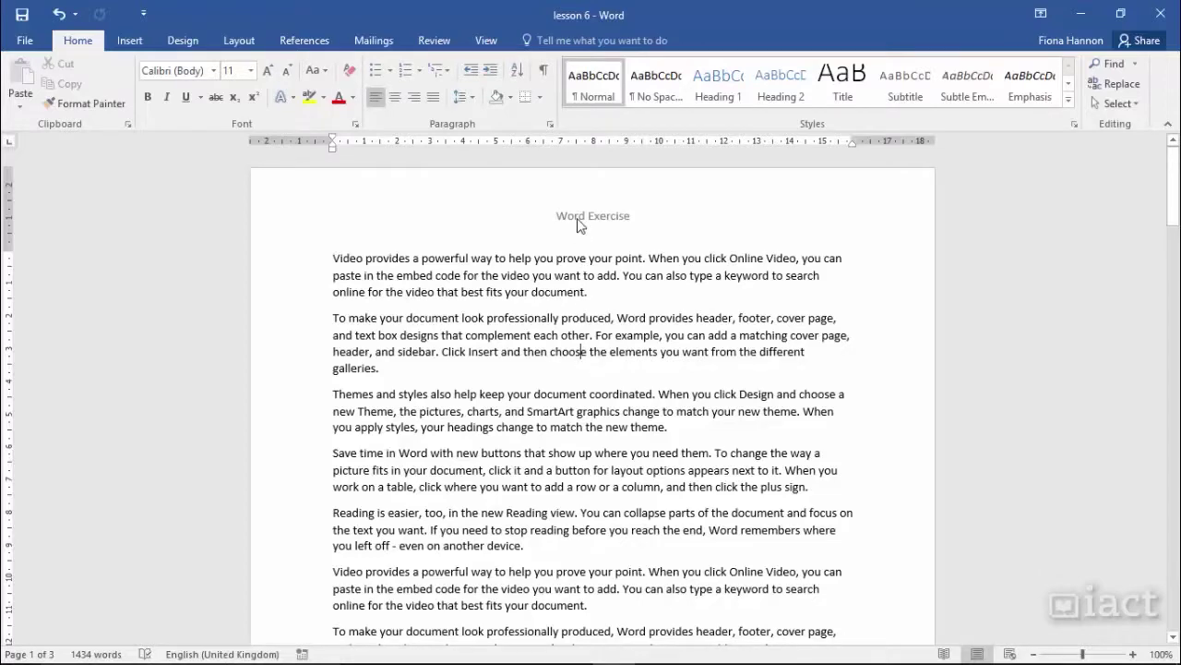
Step: Examine the header at the start of each page throughout the document
scroll(591, 358, "down", 4)
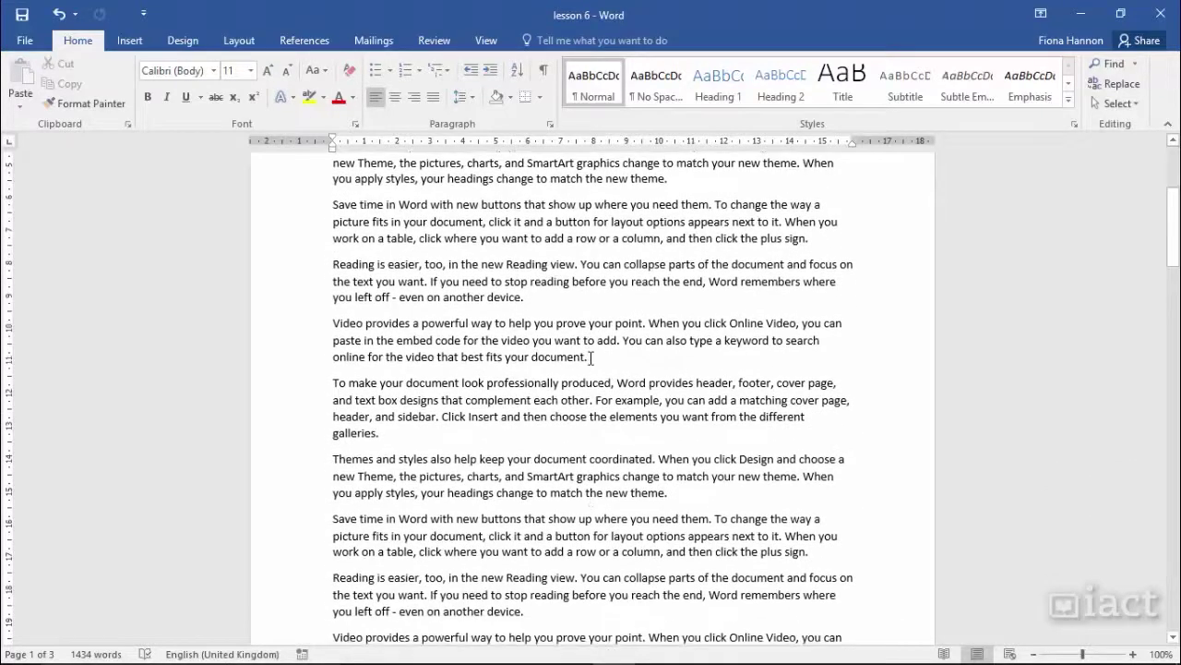
scroll(591, 359, "down", 8)
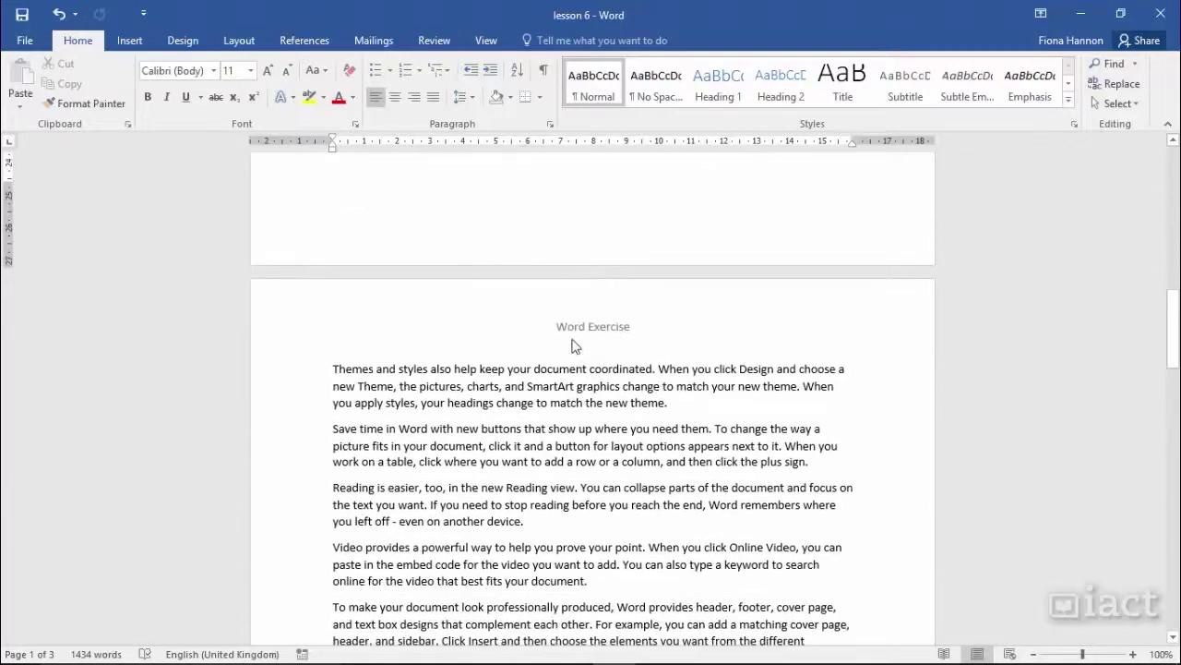
scroll(582, 383, "down", 18)
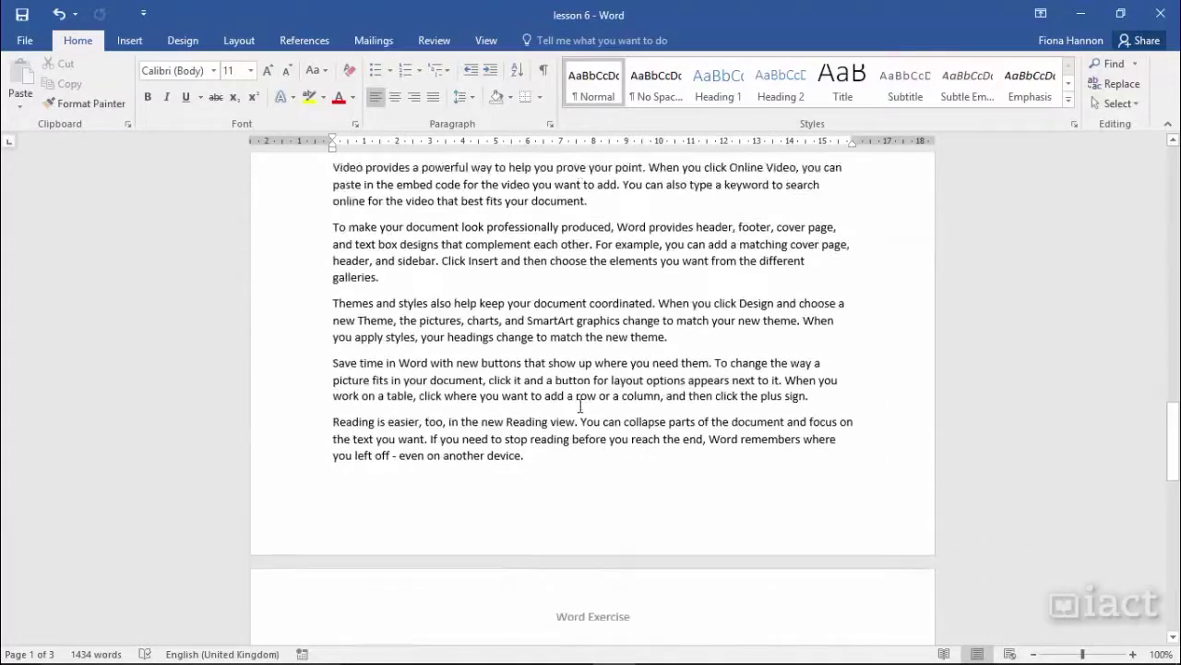
scroll(580, 413, "down", 7)
scroll(582, 360, "up", 13)
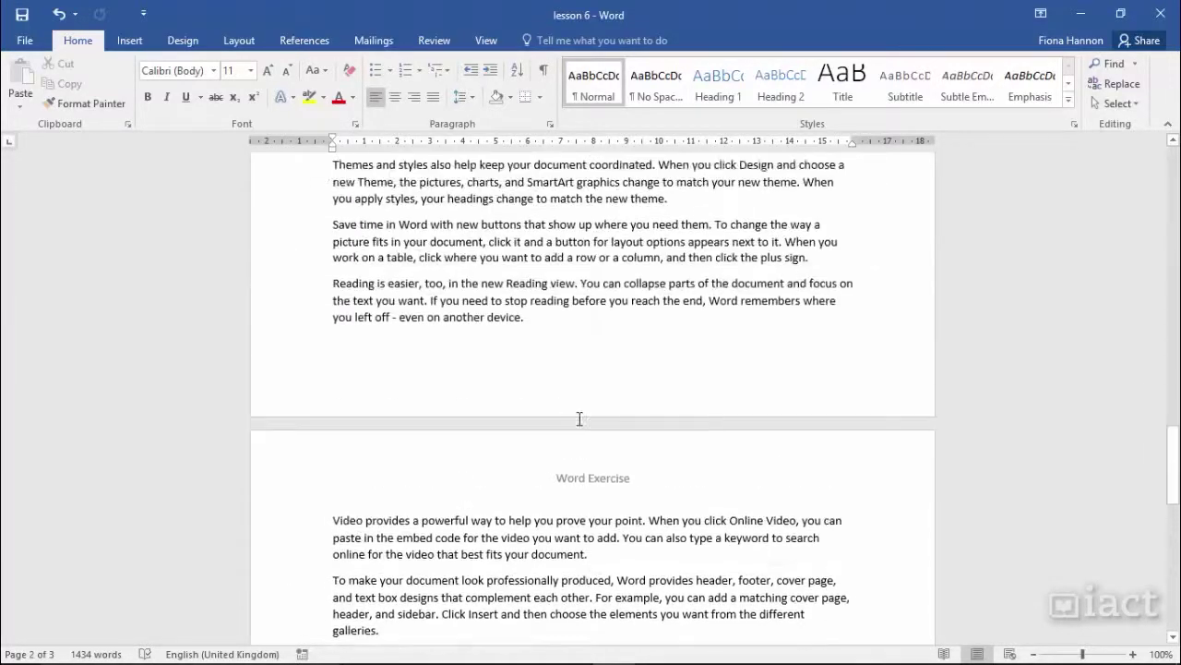
scroll(579, 418, "down", 15)
scroll(580, 418, "up", 10)
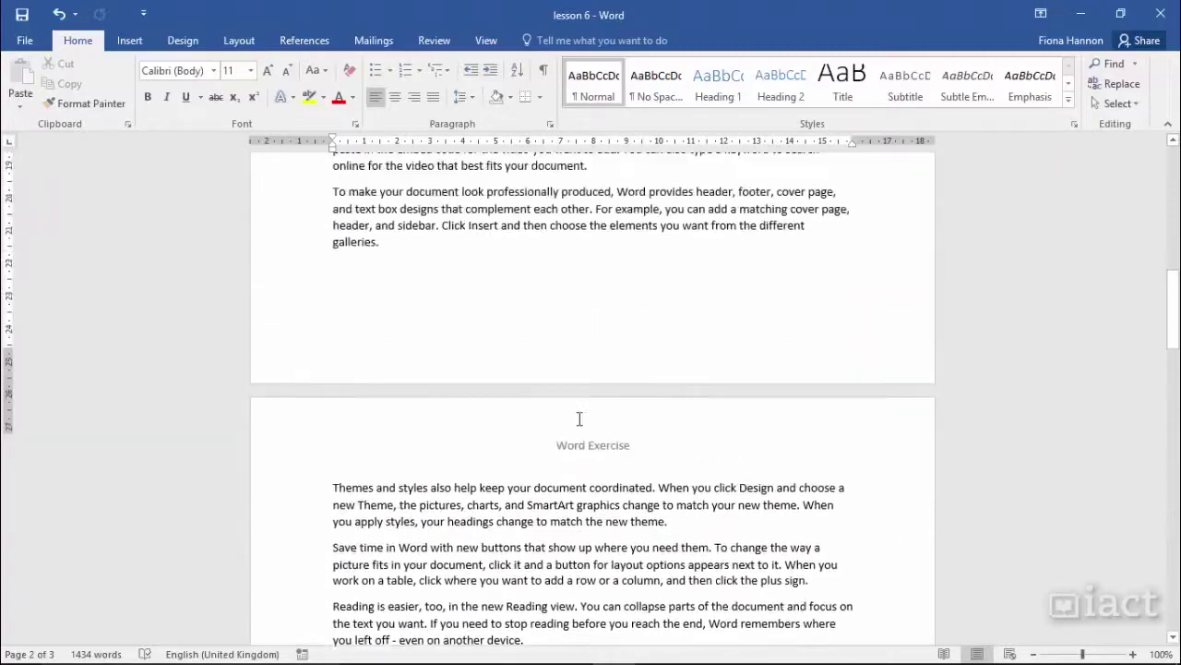
scroll(579, 420, "up", 20)
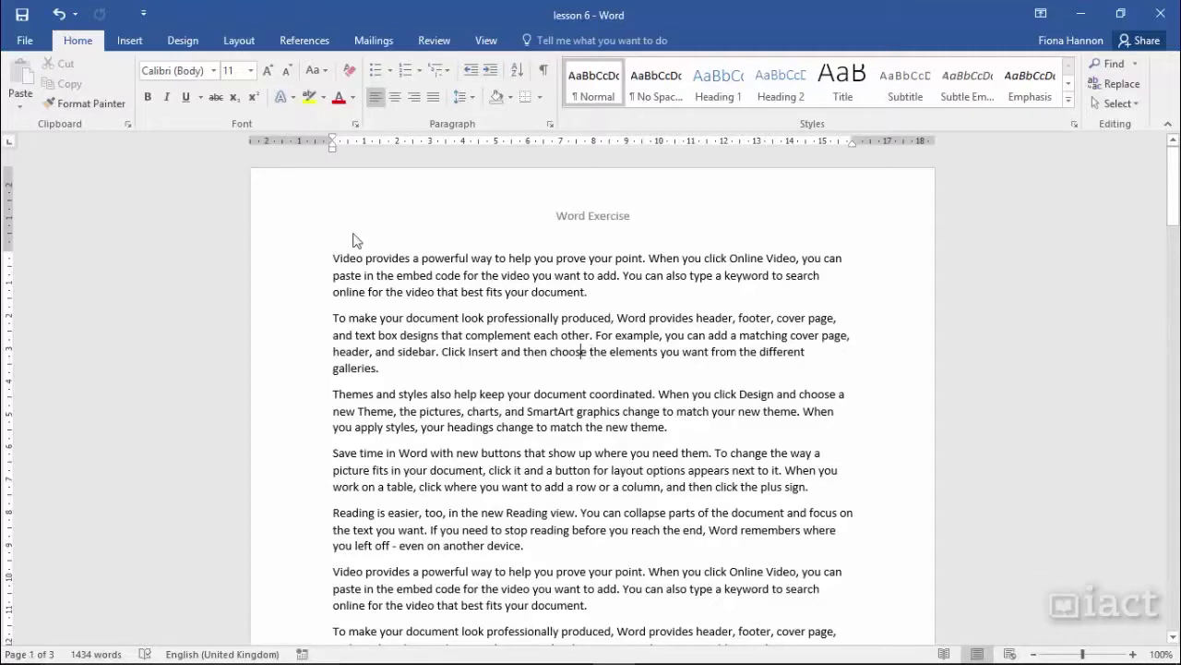
Step: Open the footer for editing and insert a Plain Number page number at the current position
left_click(138, 42)
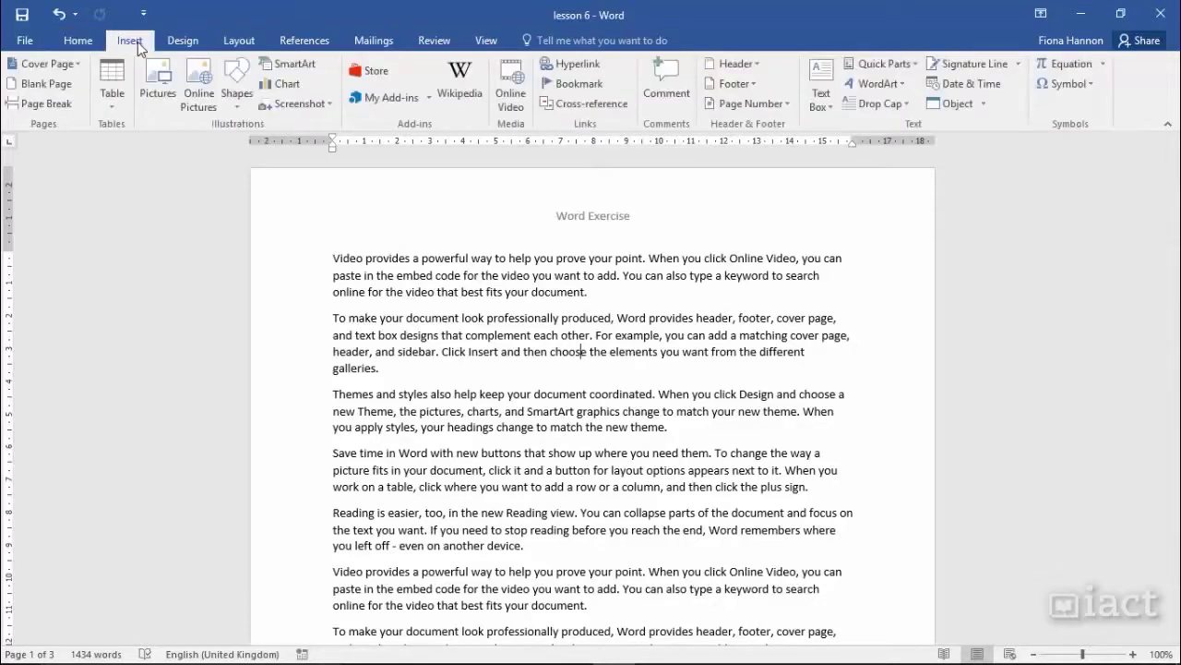
left_click(743, 85)
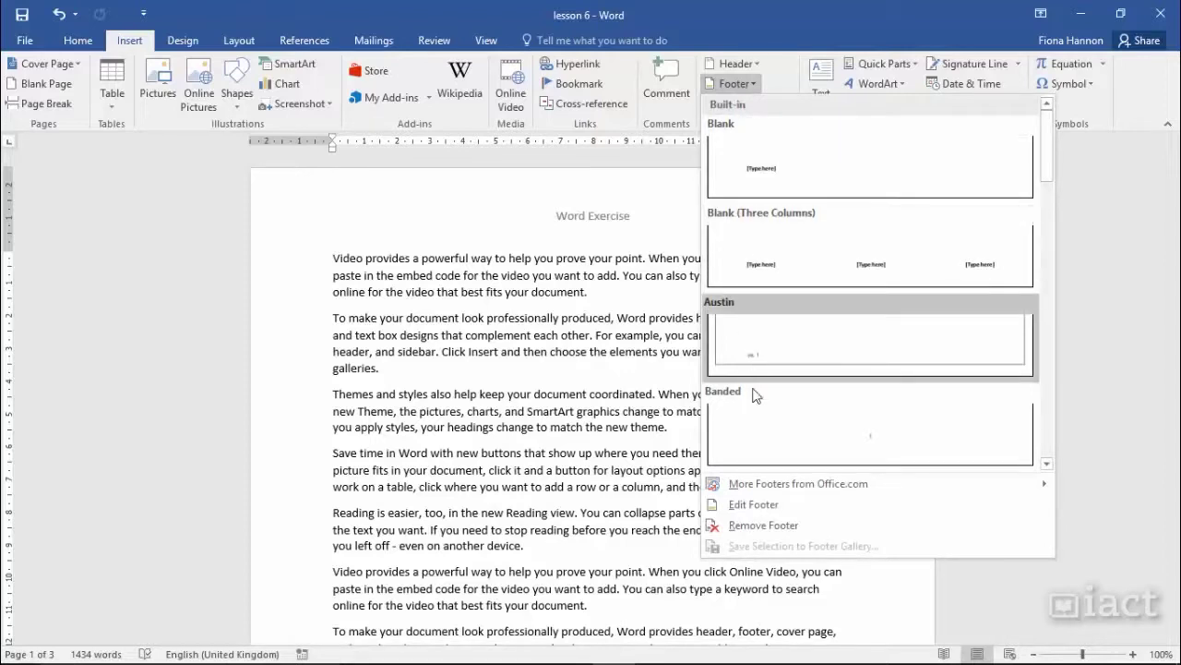
left_click(743, 506)
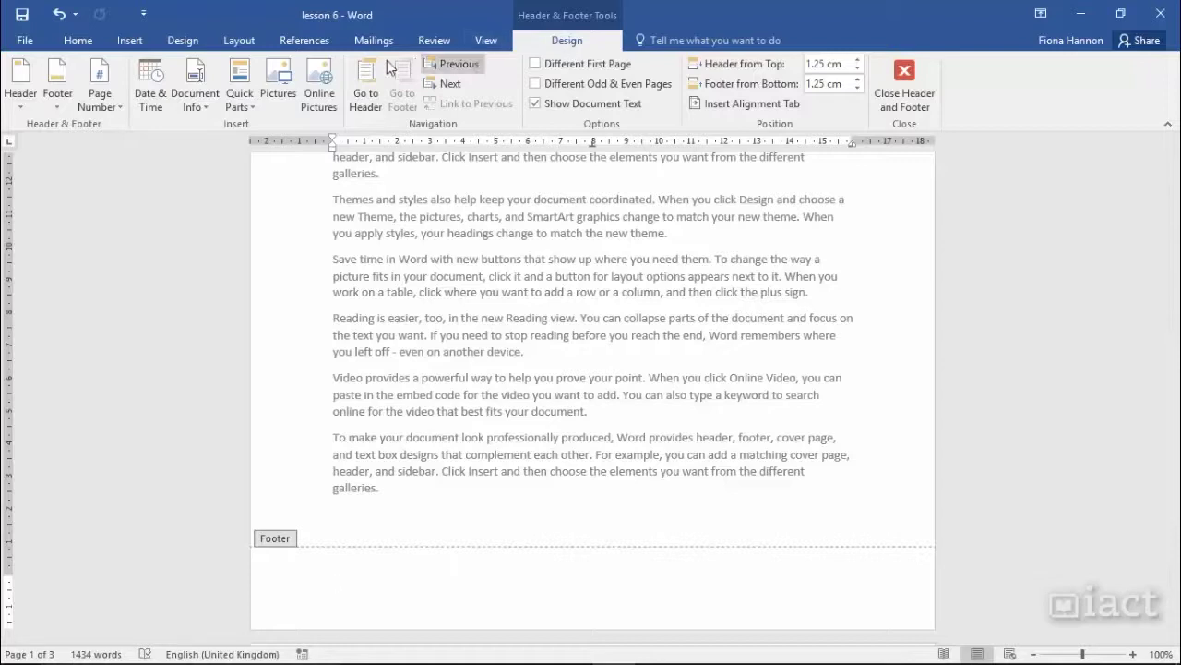
left_click(109, 99)
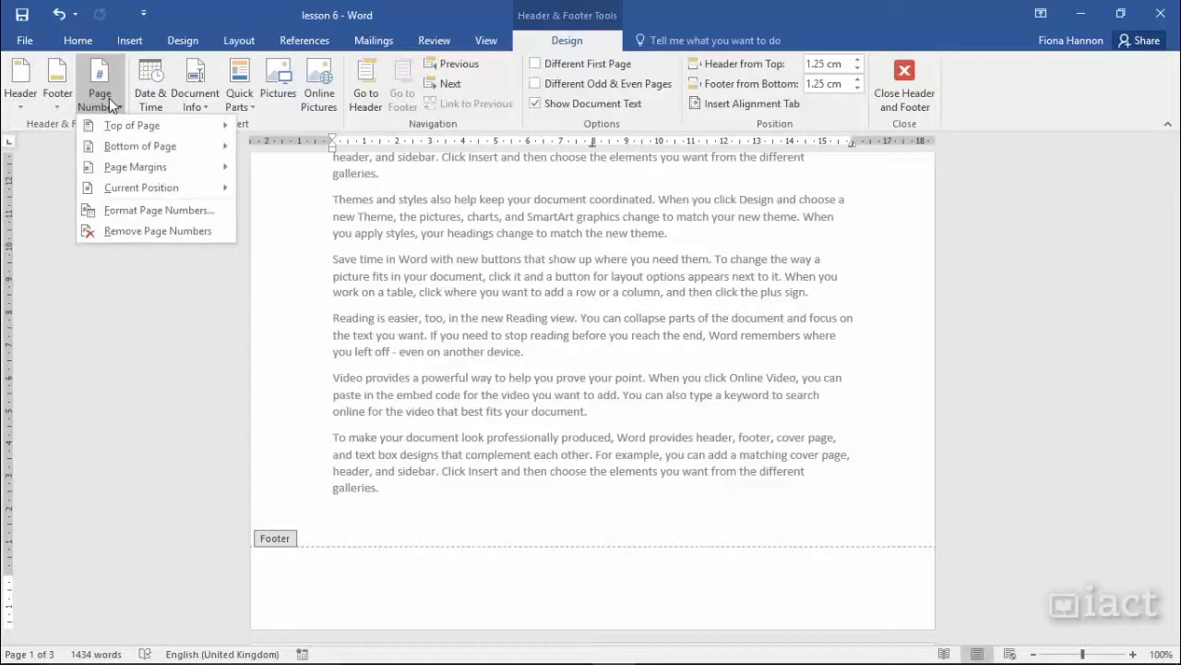
mouse_move(143, 191)
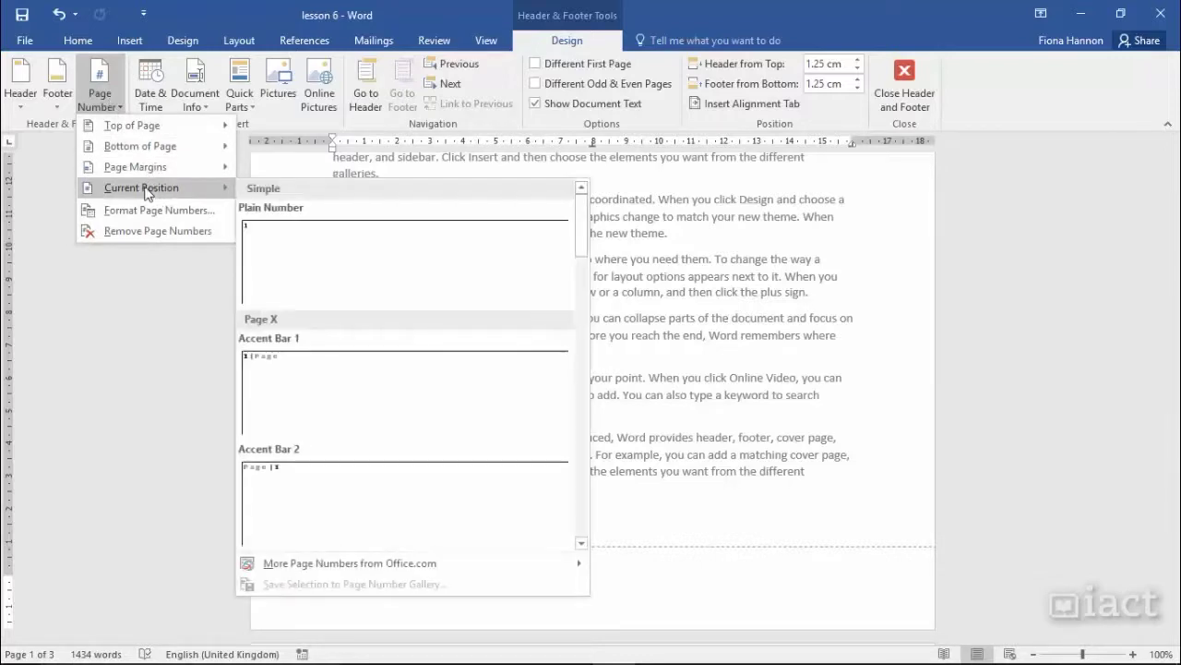
left_click(274, 252)
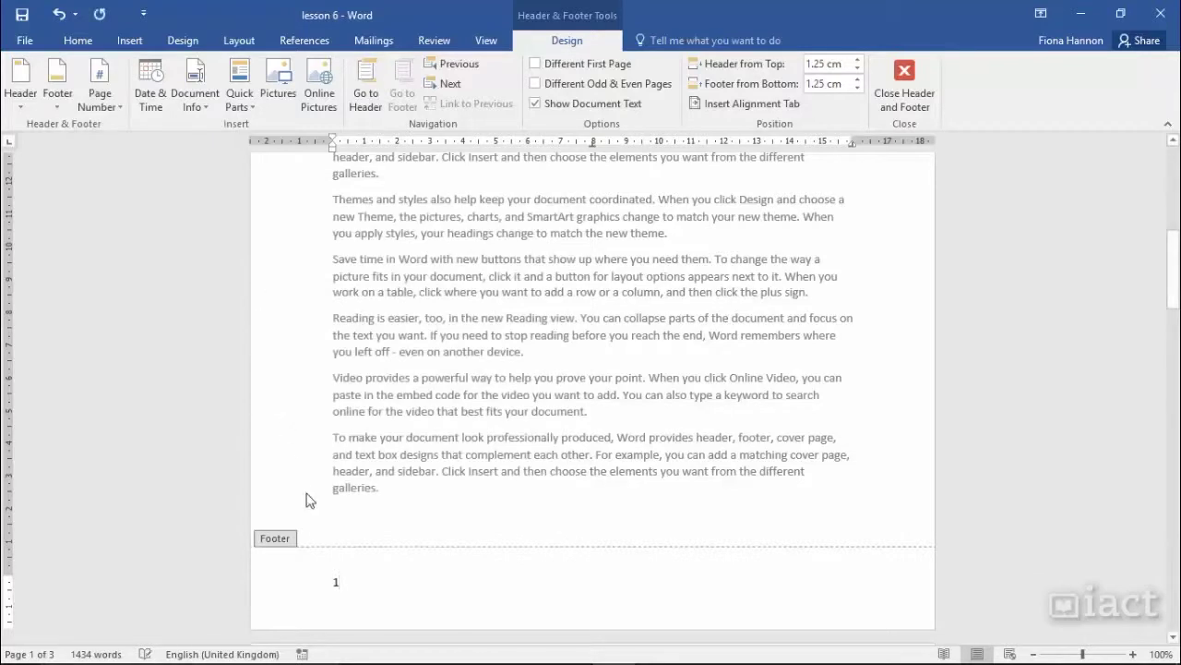
Step: Centre the page number in the footer and return to the header and footer design options
double_click(338, 585)
left_click(78, 40)
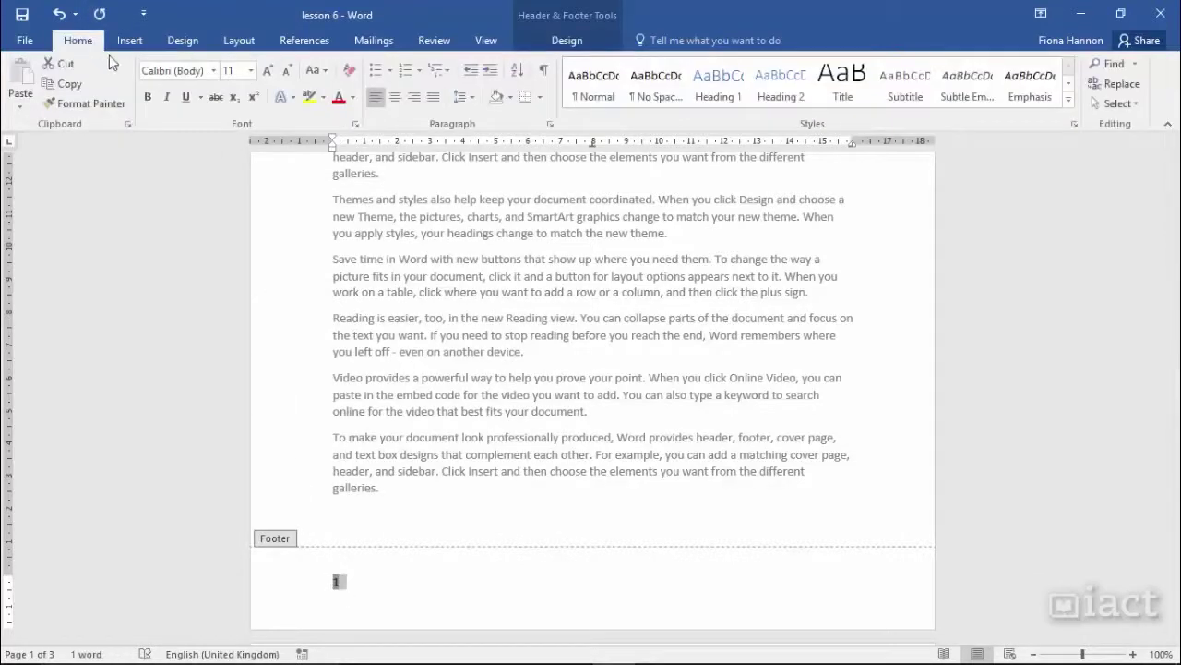
left_click(395, 97)
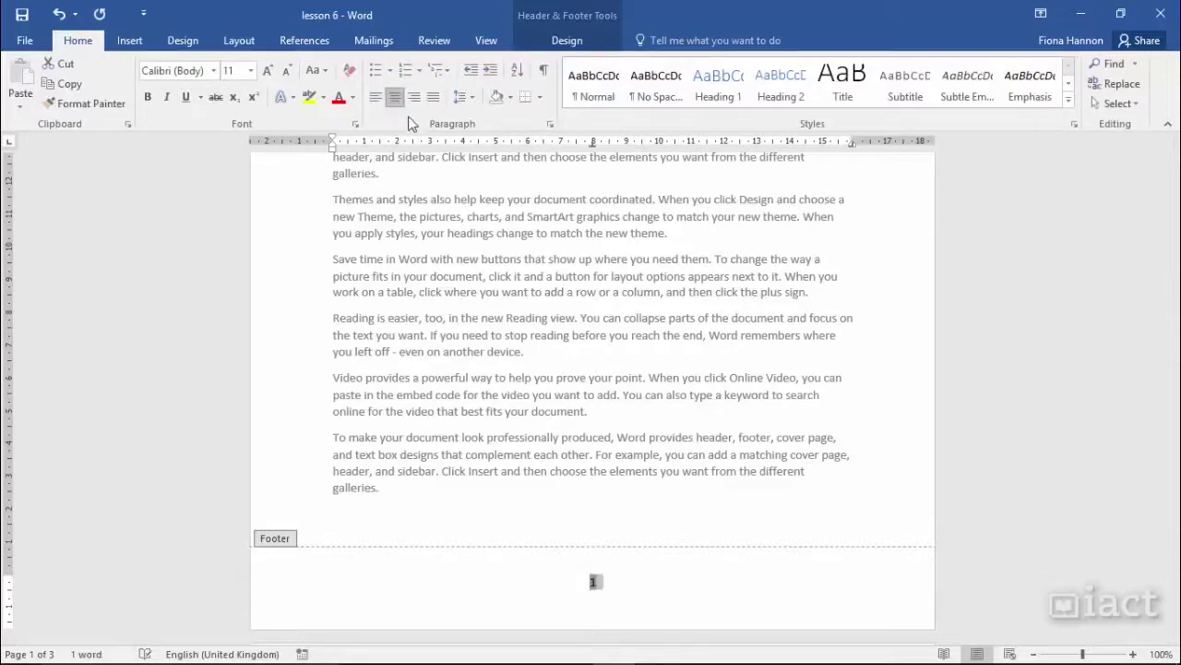
left_click(597, 583)
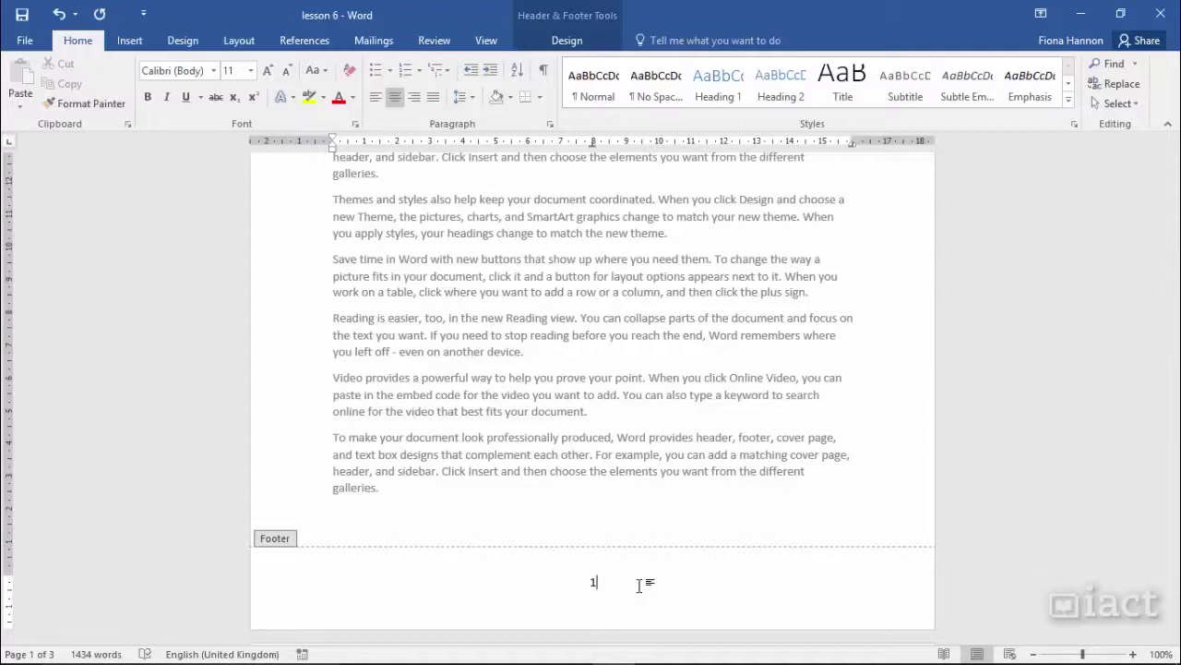
left_click(564, 41)
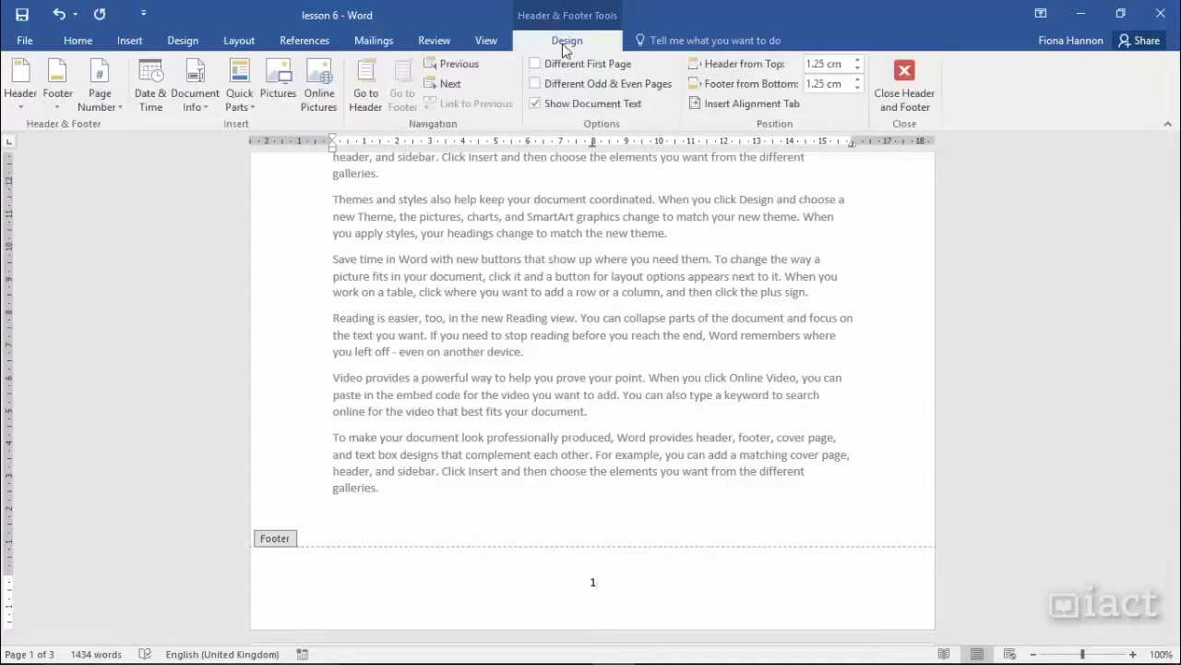
left_click(99, 92)
mouse_move(122, 195)
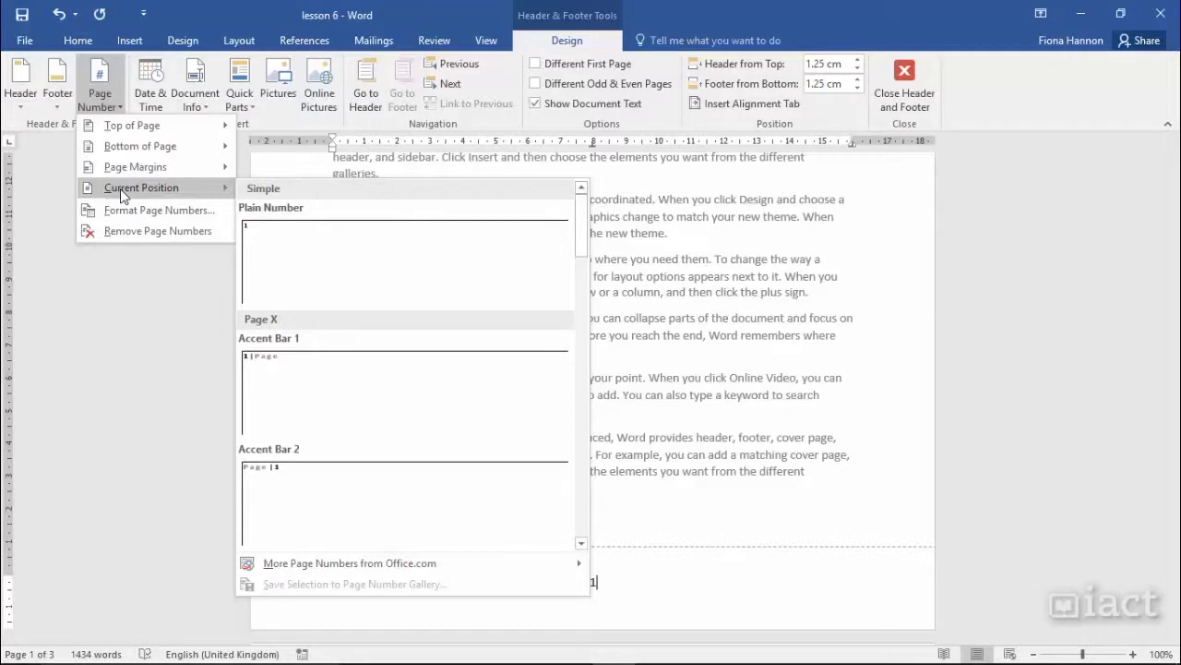
left_click(616, 583)
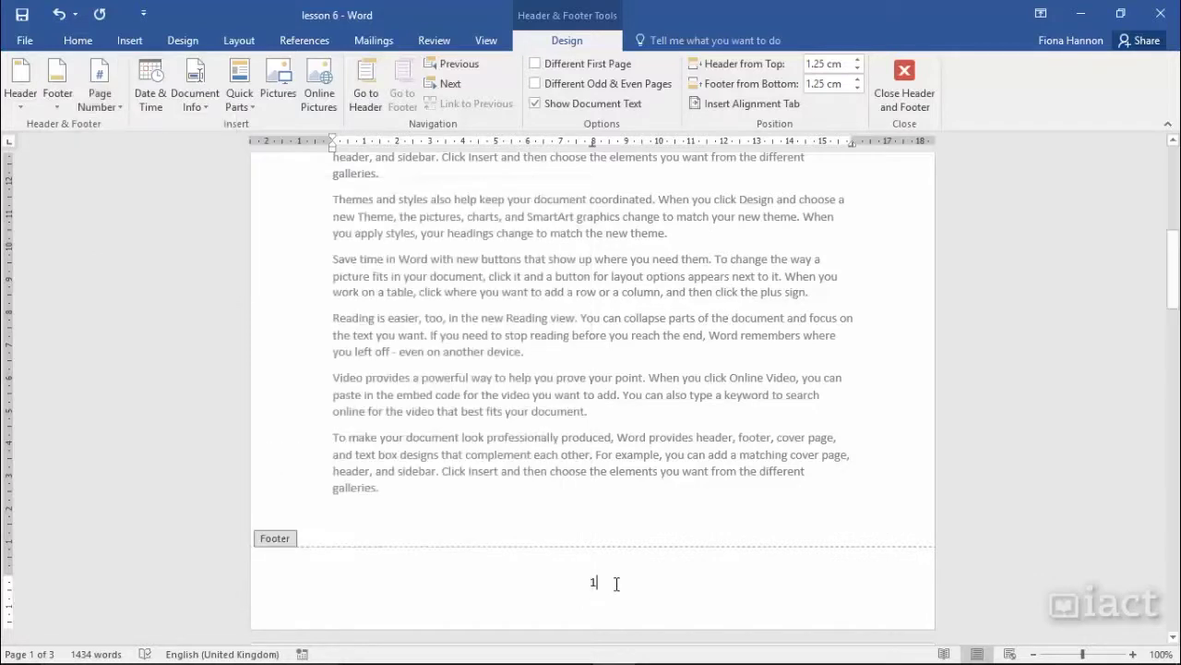
Step: Select the page number in the footer and open its number format settings
double_click(595, 584)
left_click(118, 102)
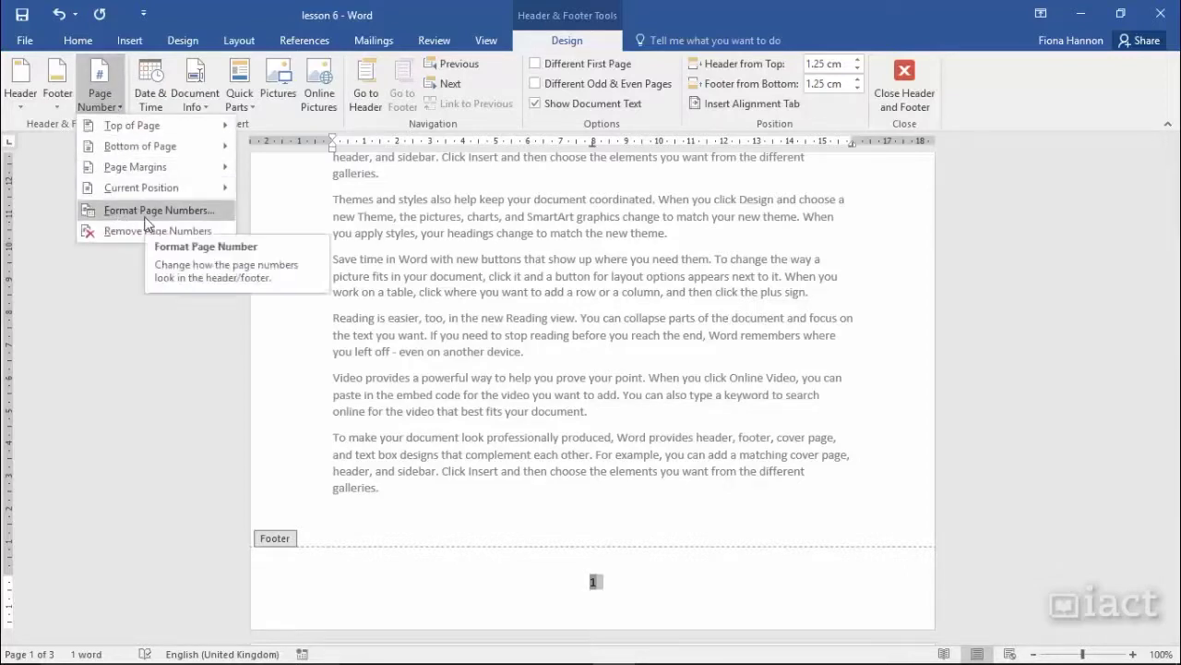
left_click(115, 217)
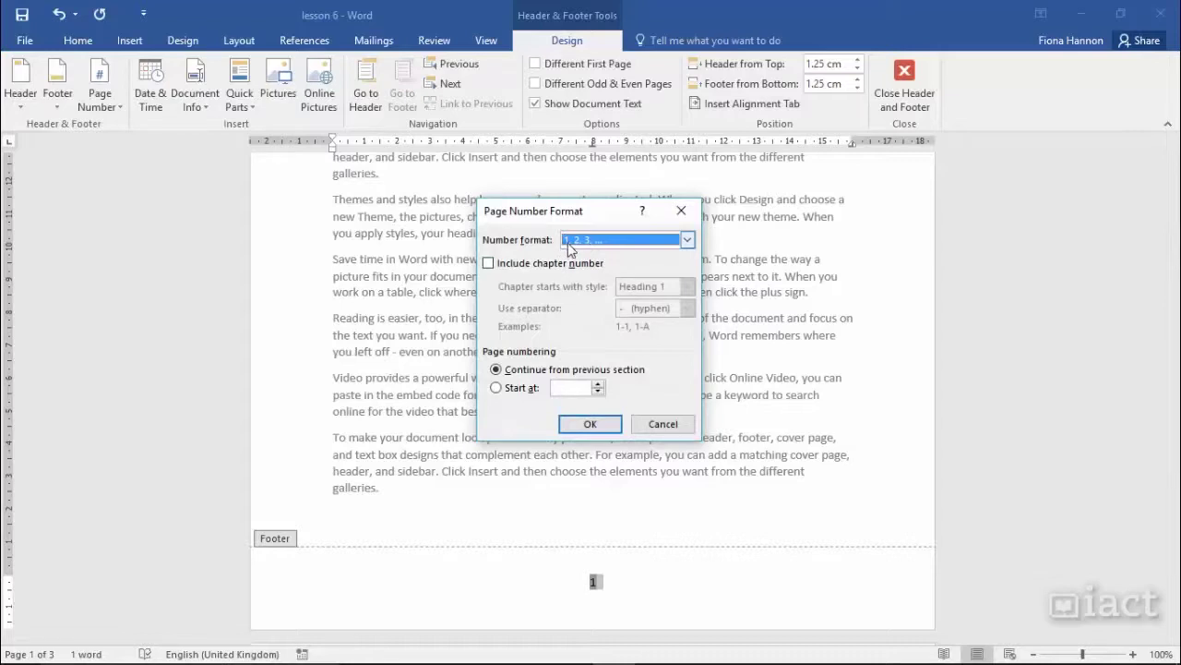
Step: Try the a, b, c, ... number format for the footer page number
left_click(582, 242)
key("Down")
key("Down")
key("Down")
key("Down")
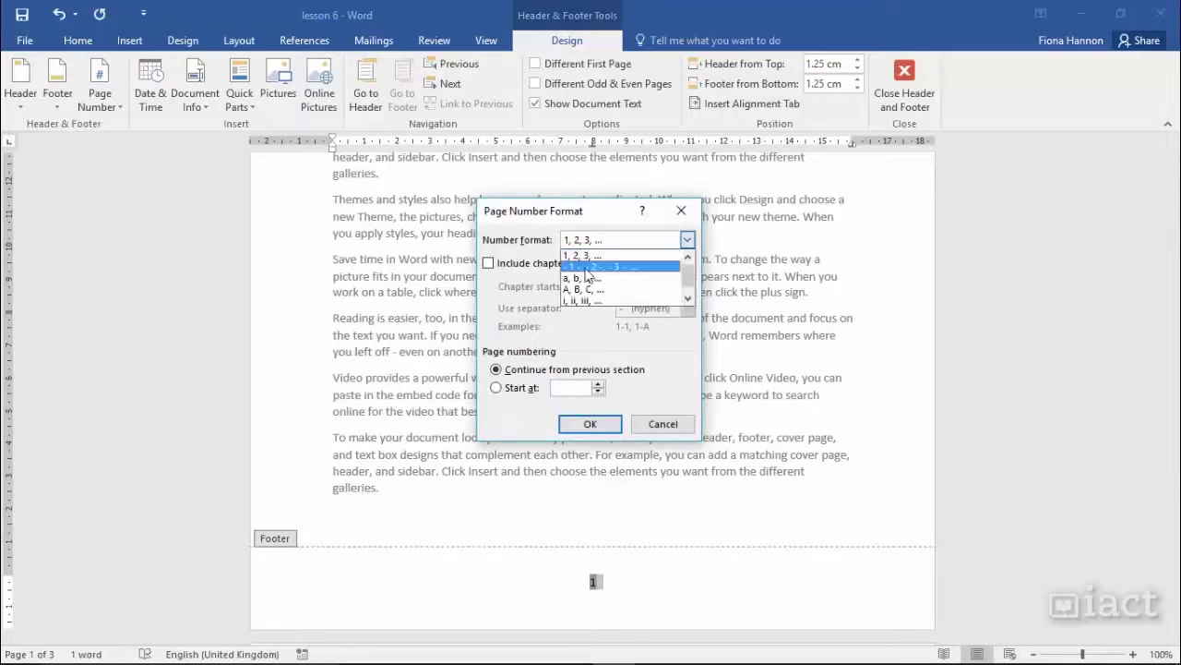
left_click(581, 242)
left_click(582, 241)
key("Up")
key("Up")
left_click(583, 242)
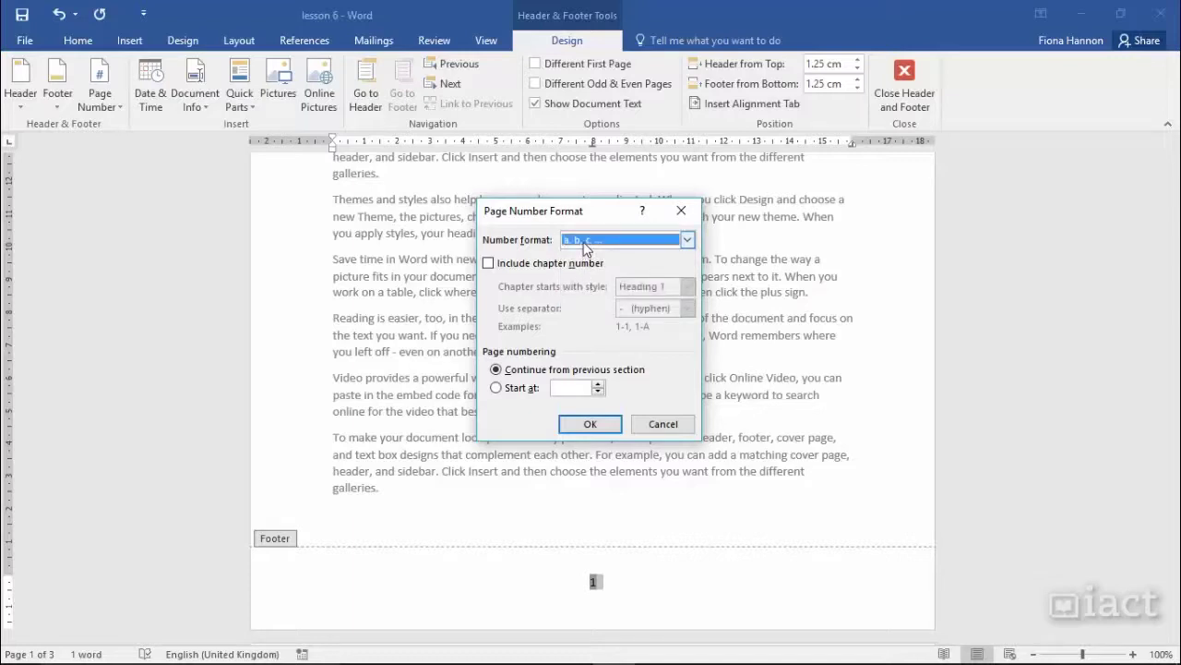
Step: Apply the 1, 2, 3, ... number format to the page number and return to editing the document body
left_click(585, 242)
left_click(587, 255)
left_click(591, 424)
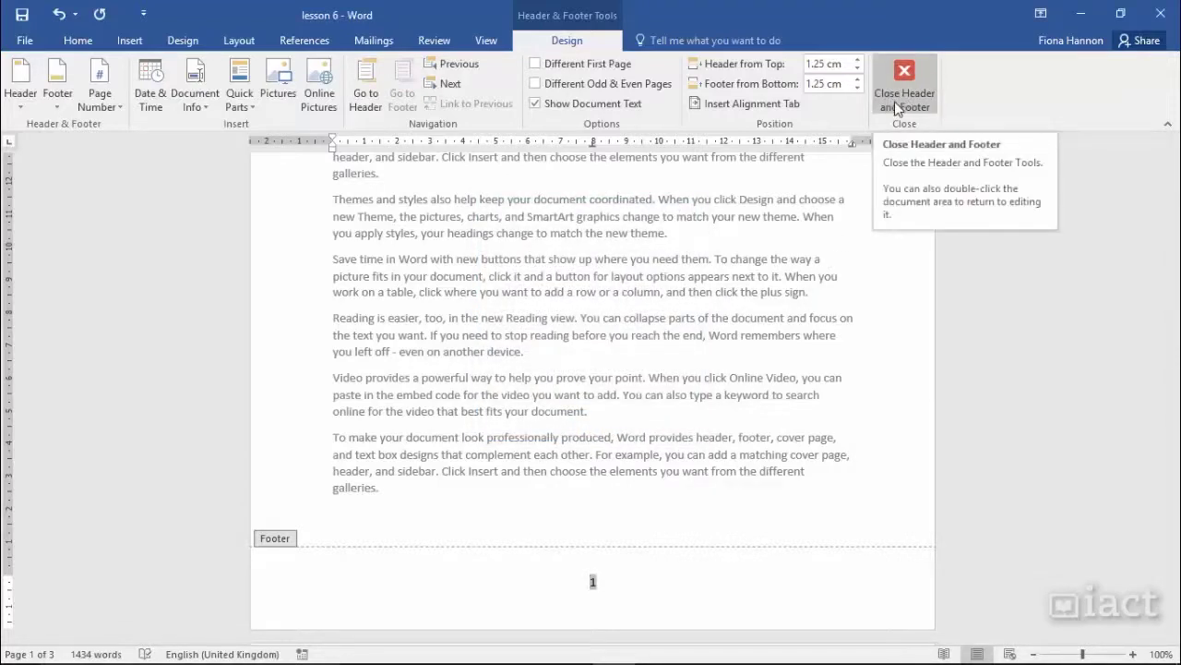
double_click(577, 264)
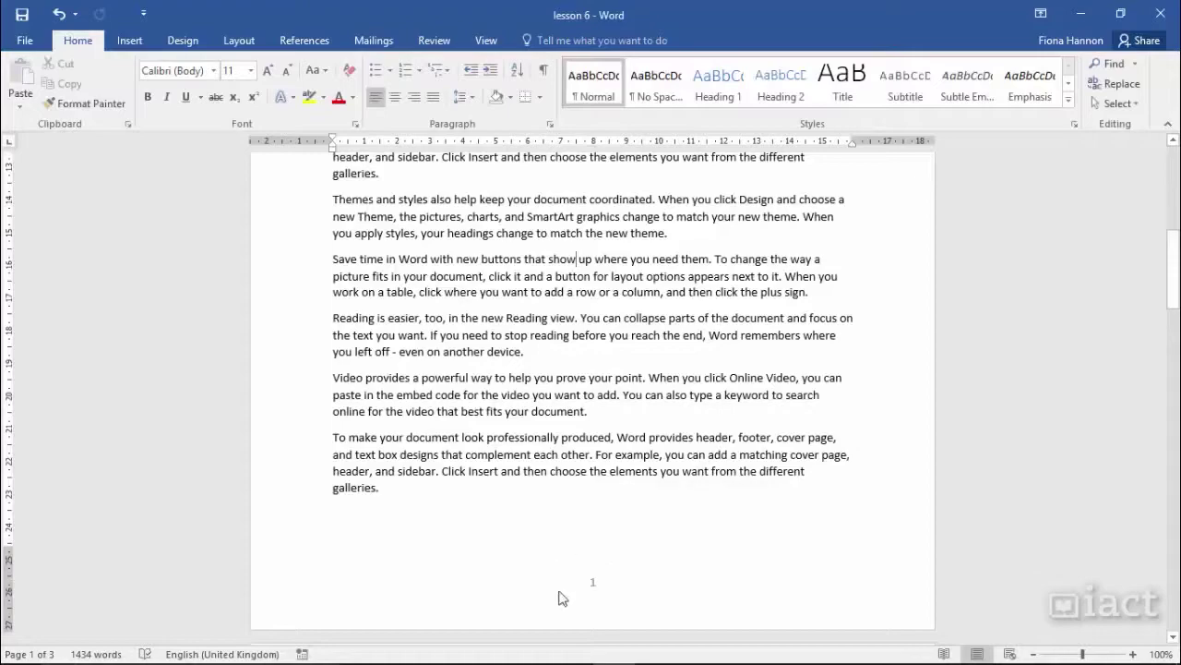
Step: Examine the footer page numbers on all three pages and return to the start of the document
scroll(609, 562, "down", 8)
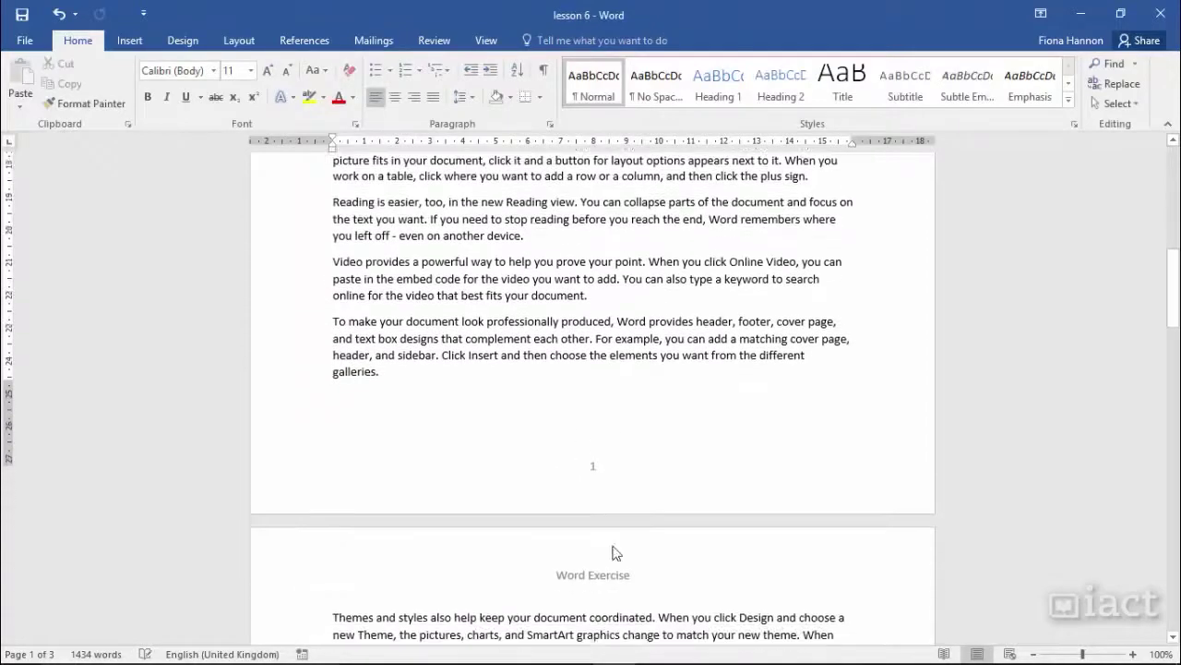
scroll(612, 499, "down", 15)
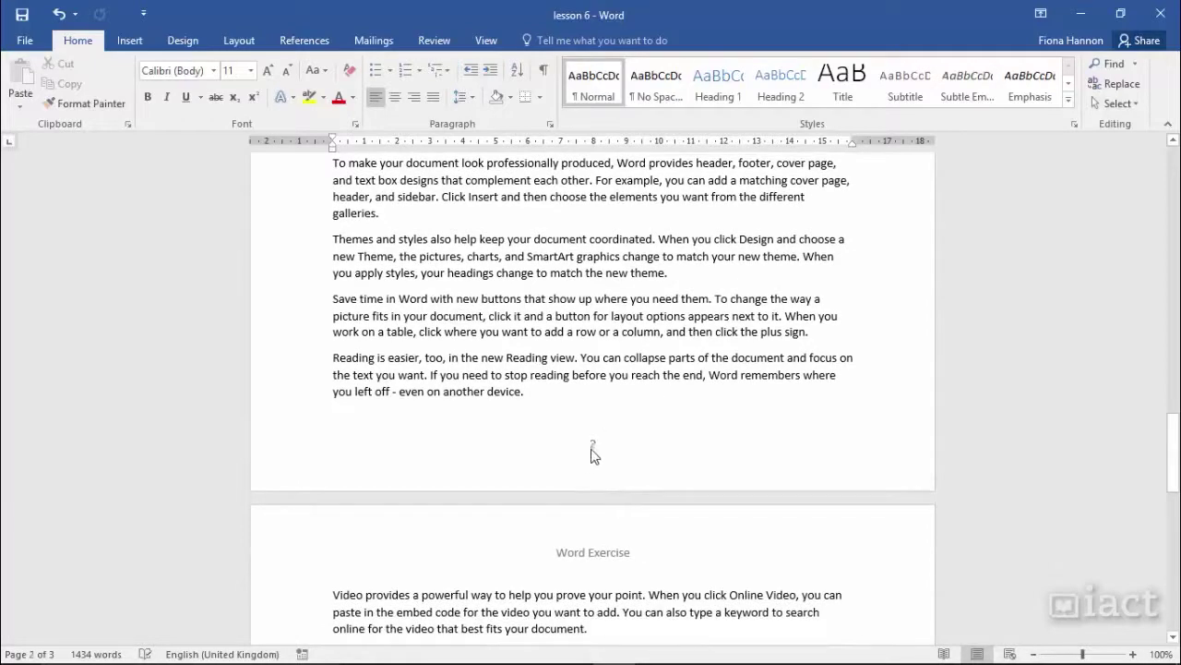
scroll(619, 482, "down", 5)
scroll(619, 484, "down", 14)
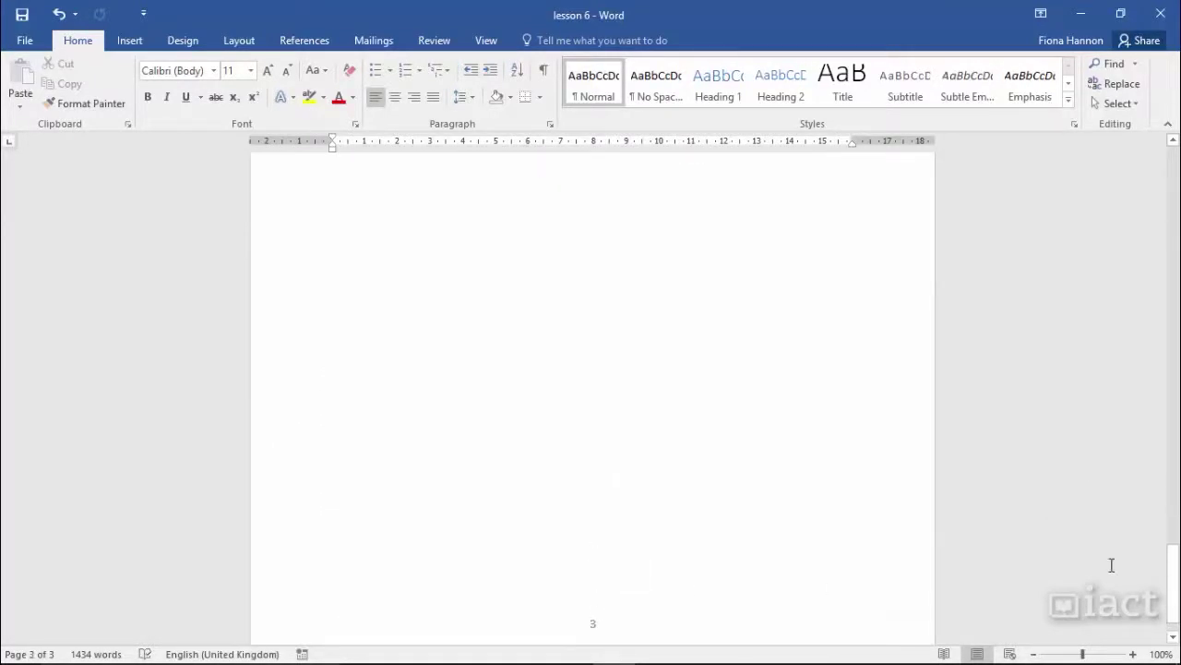
left_click_drag(1175, 587, 1176, 185)
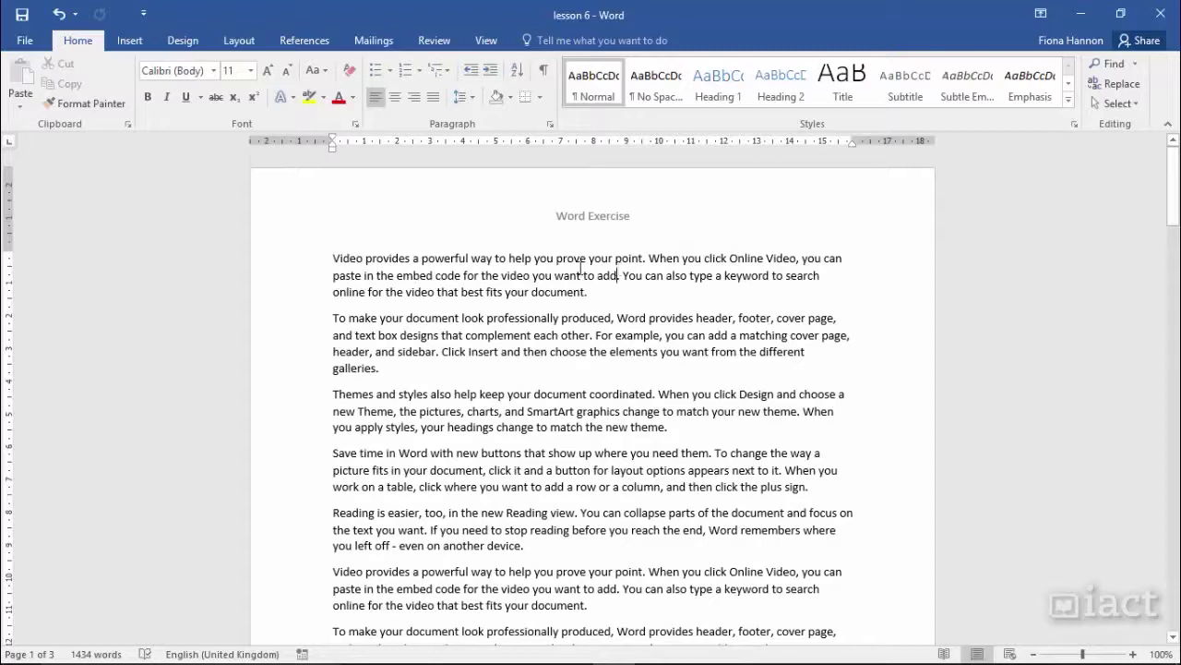
Step: Remove the header and the footer from the document
left_click(129, 45)
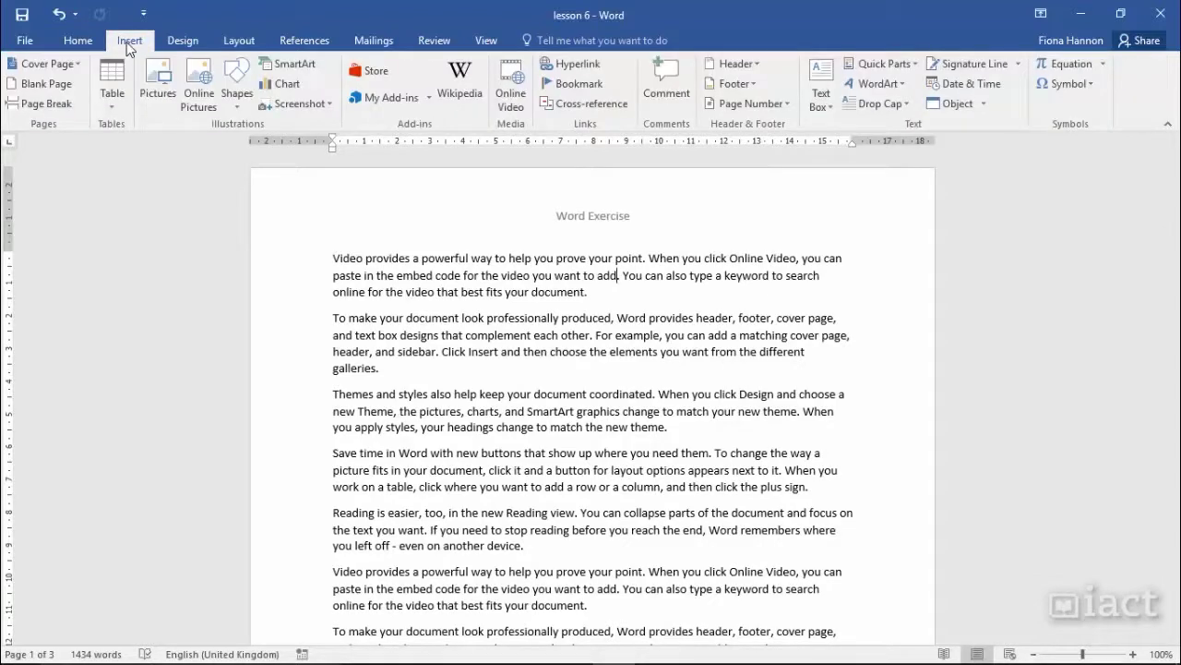
left_click(754, 64)
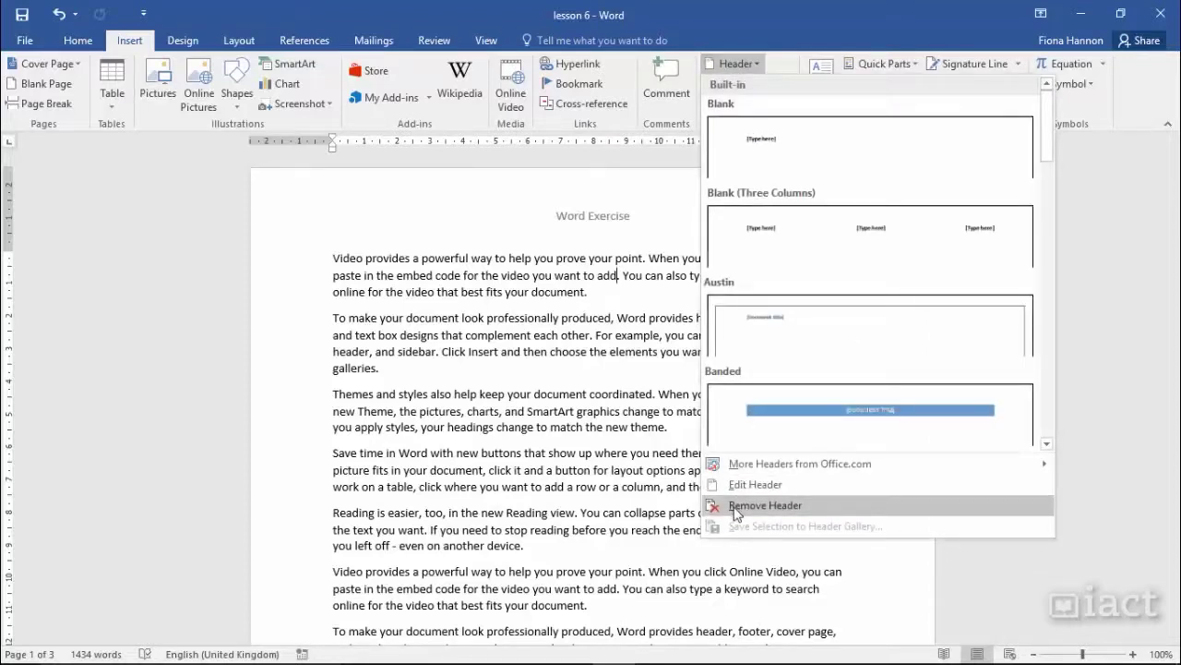
left_click(735, 510)
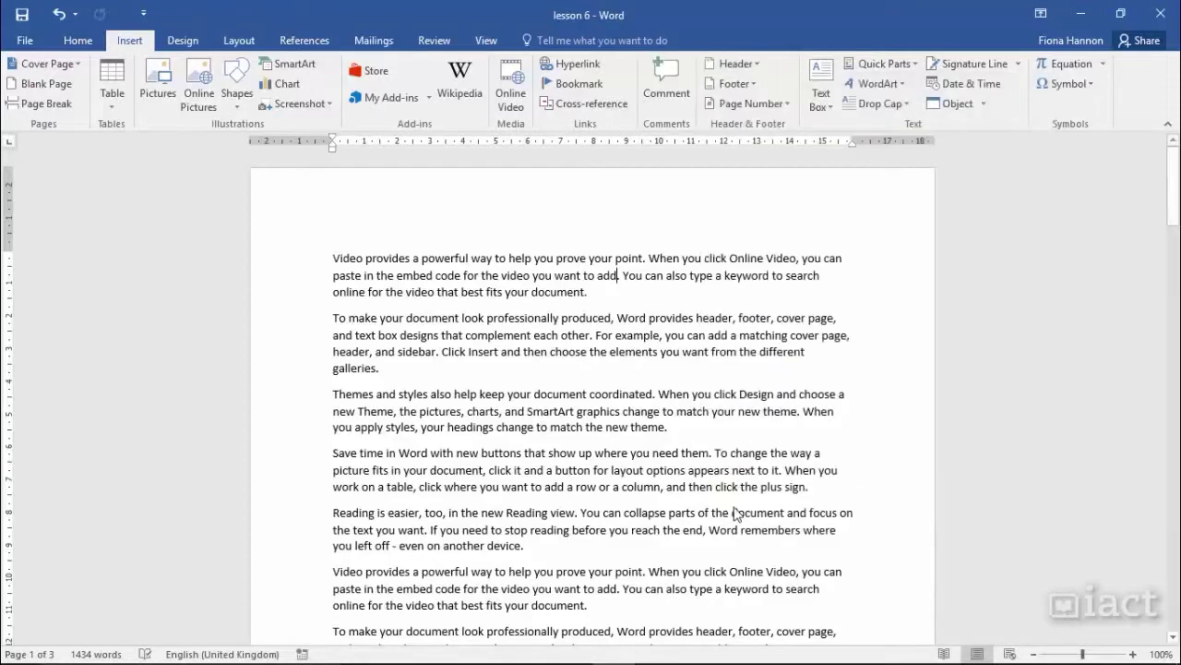
left_click(746, 83)
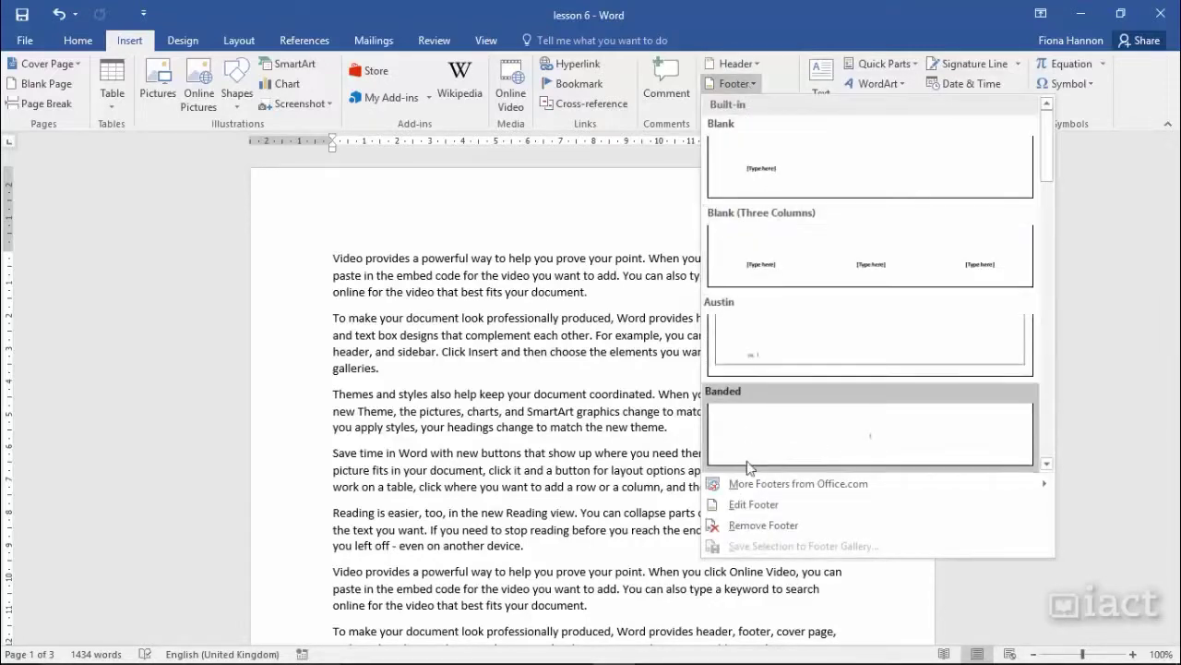
left_click(738, 526)
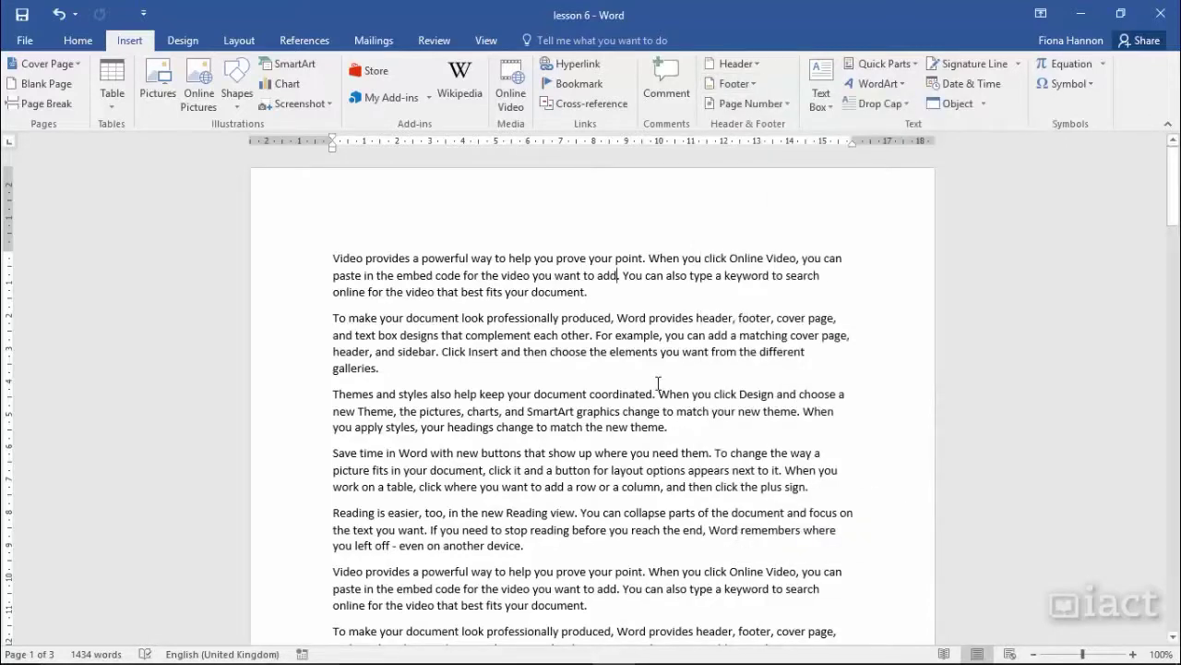